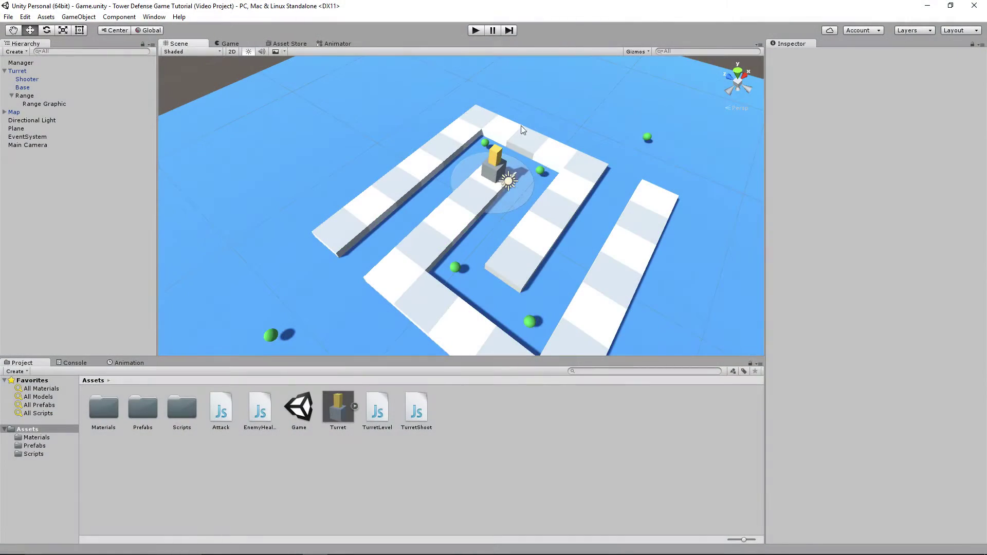
Step: Select the turret's Range Graphic and test-run the game to examine the range display with enemies spawning, stopping it again
left_click_drag(509, 181, 503, 209, "alt")
left_click(503, 210)
left_click(475, 30)
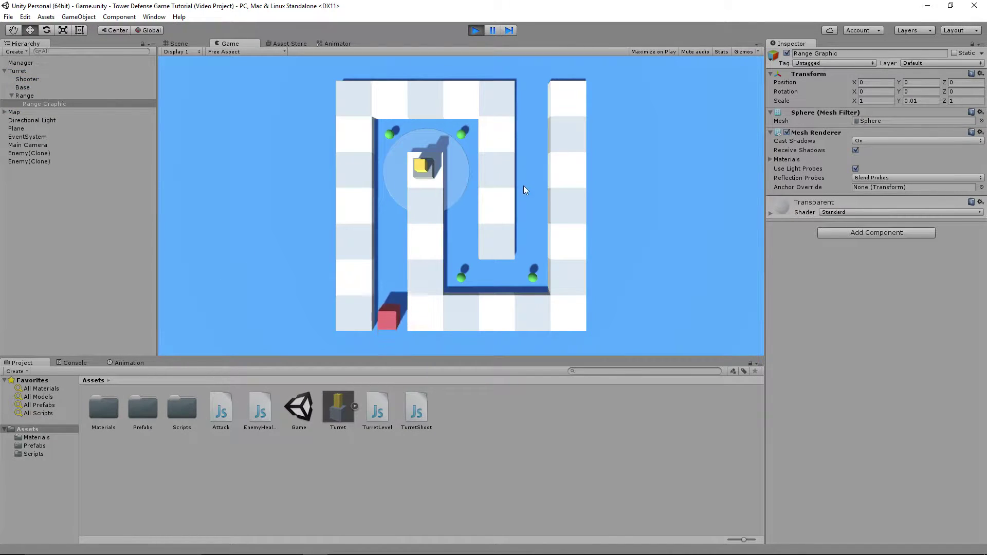
left_click(476, 31)
Step: Disable the Wave Spawn script on the Manager object and test-run the game briefly without it
left_click(91, 70)
left_click(103, 63)
left_click(794, 113)
left_click(786, 112)
middle_click_drag(565, 154, 576, 195)
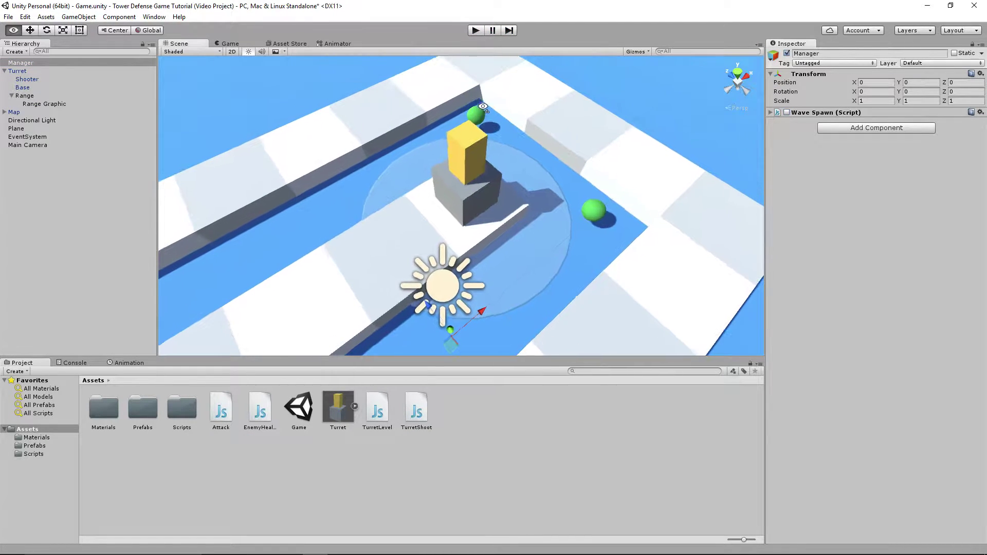
left_click(476, 31)
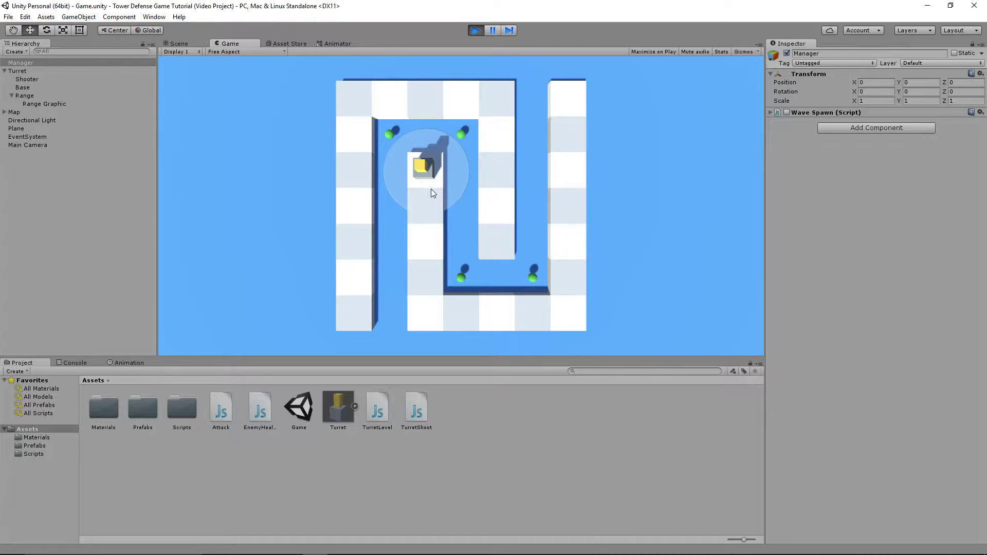
left_click(475, 31)
Step: Add a new user layer named Invisible in User Layer 8
left_click(42, 96)
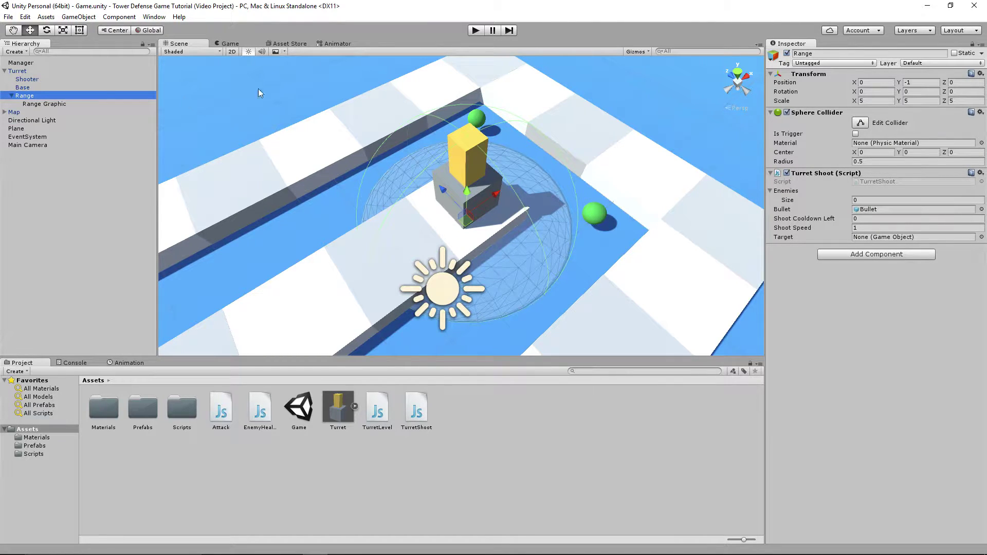
left_click(922, 63)
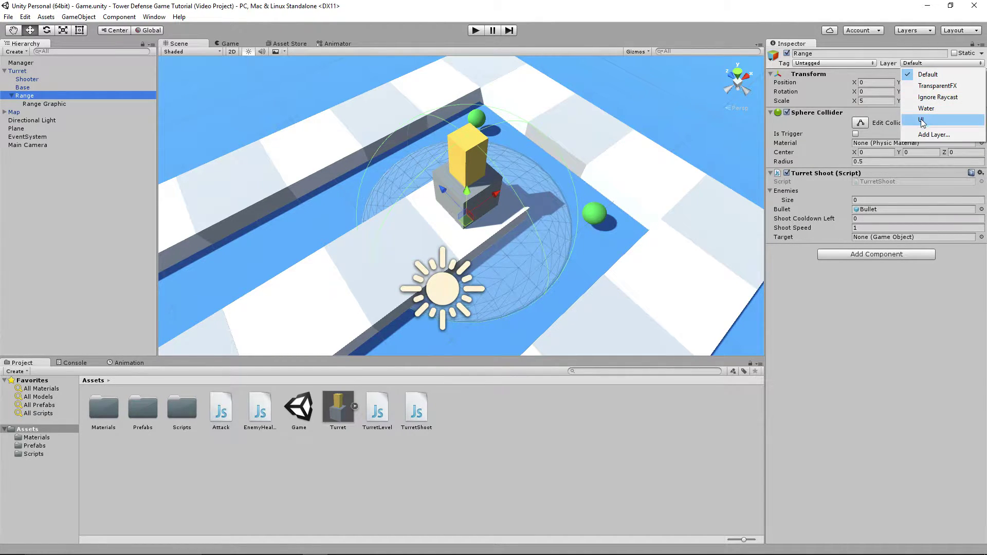
left_click(934, 134)
left_click(856, 183)
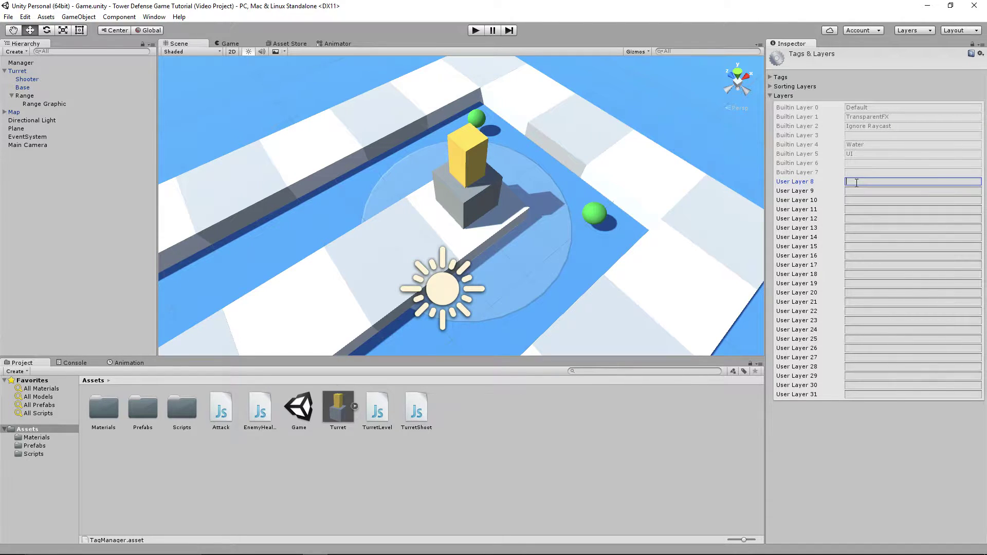
type("Invisible")
Step: Assign the turret's Range object to the Invisible layer for this object only, not its children, and save the scene
left_click(25, 96)
left_click(956, 63)
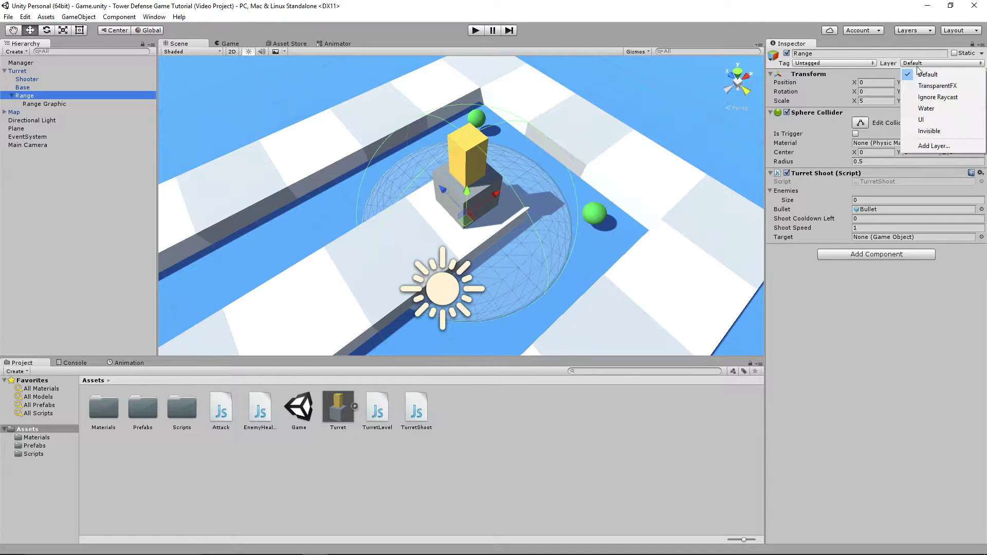
left_click(932, 131)
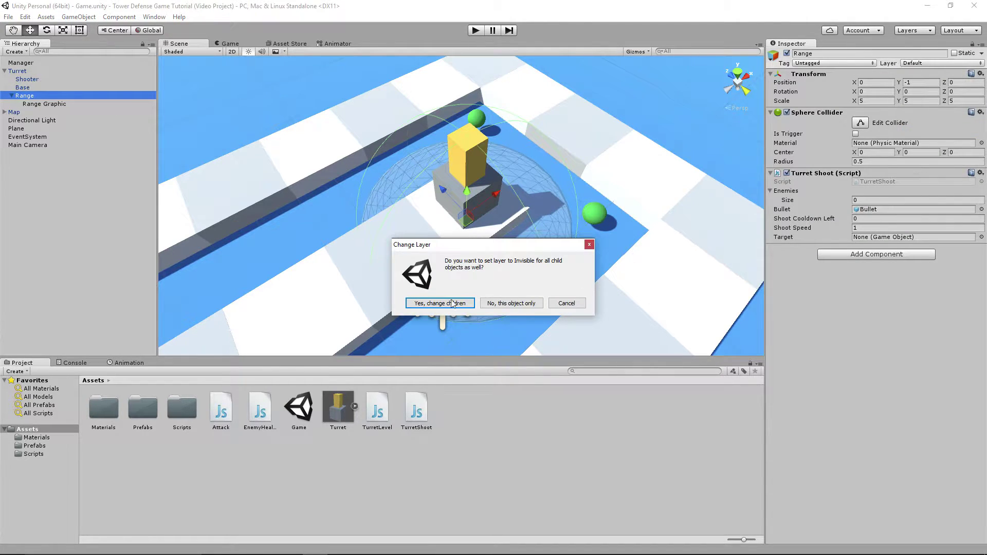
left_click(513, 305)
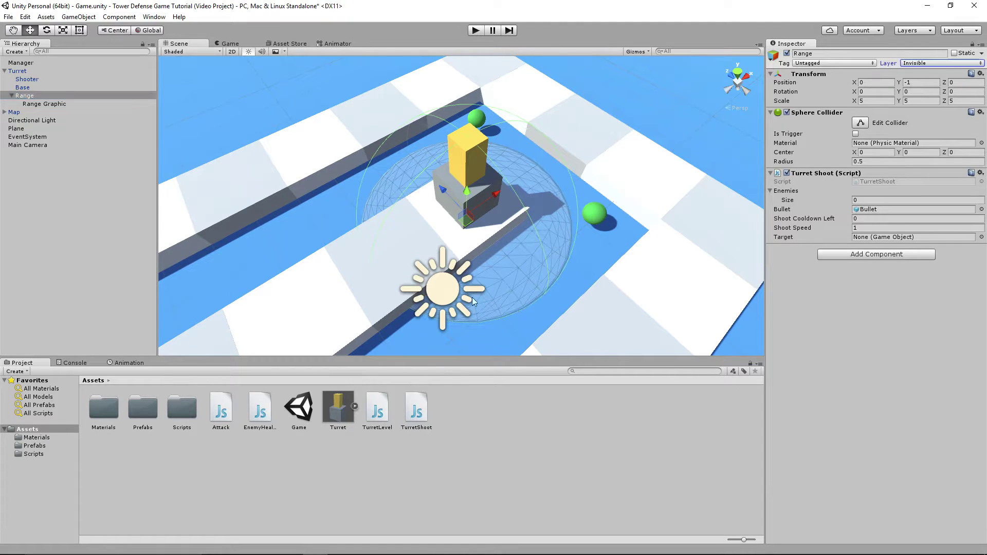
left_click(67, 102)
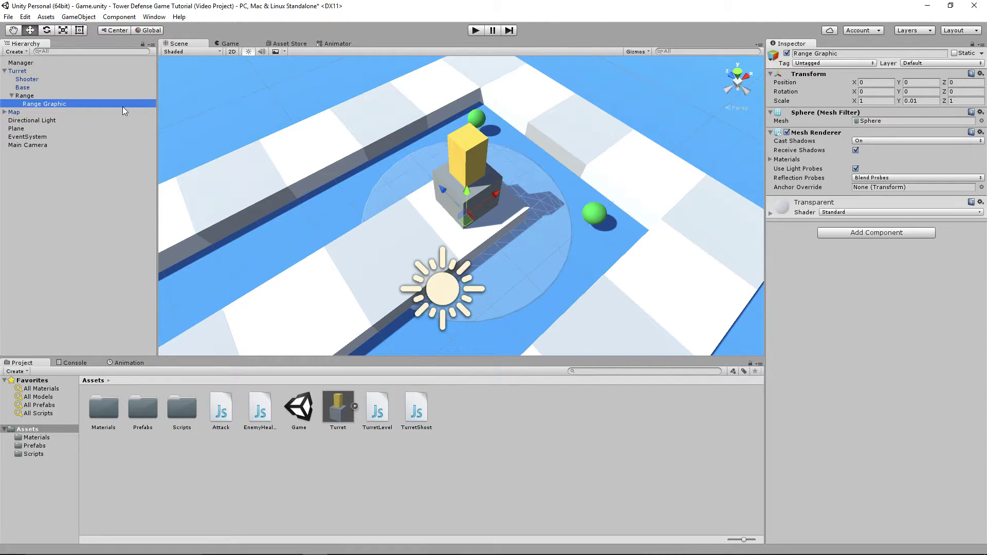
left_click(74, 96)
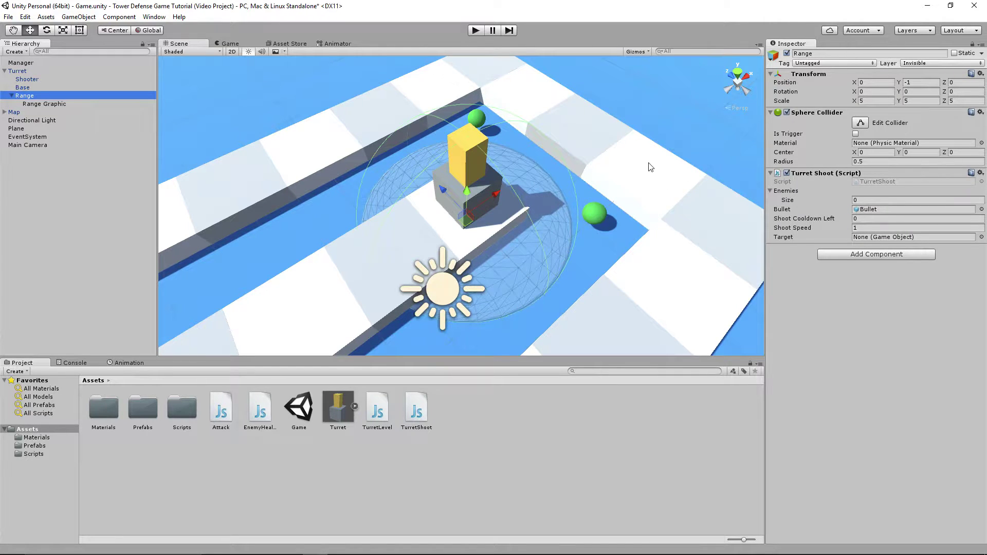
right_click_drag(651, 165, 613, 168)
key("ctrl+s")
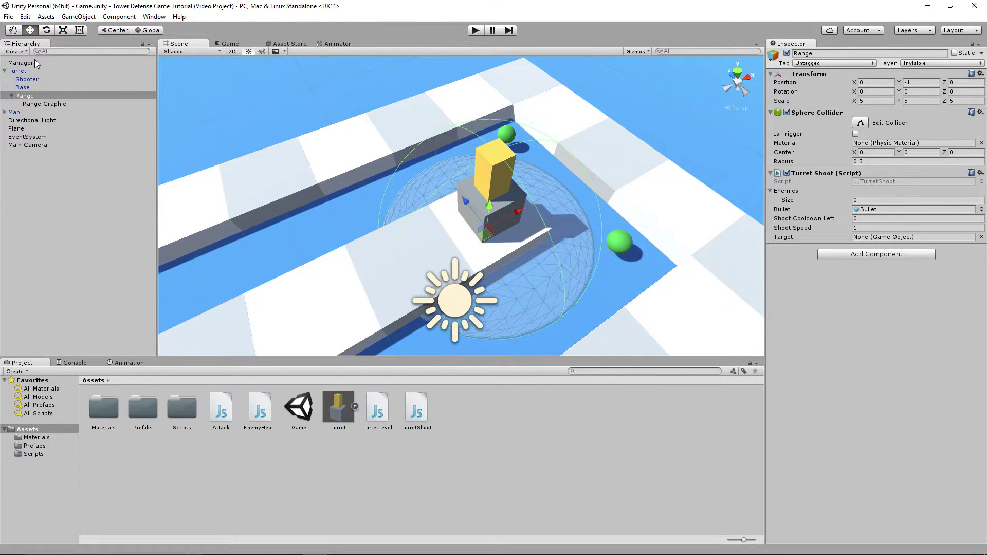
Step: Exclude the Invisible layer from the Main Camera's culling mask
left_click(35, 62)
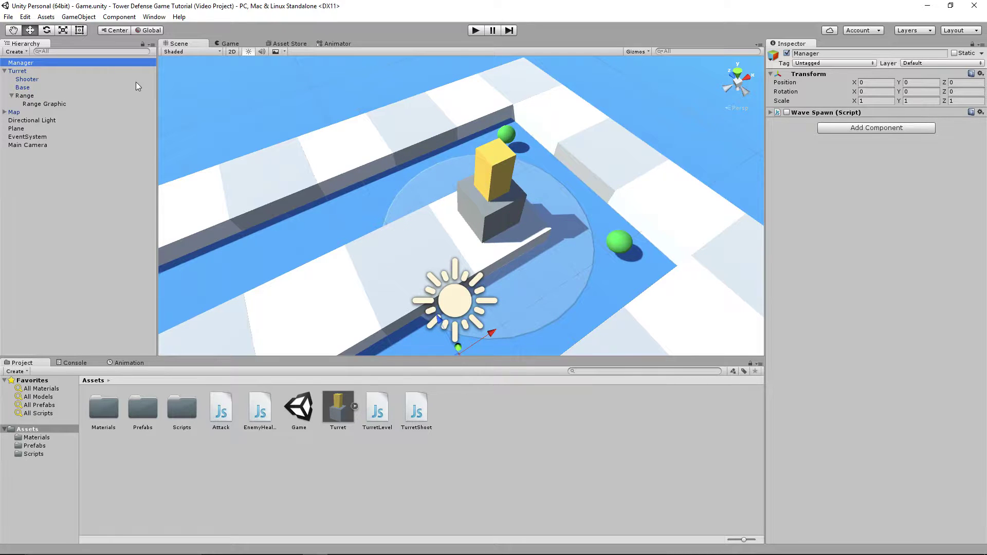
left_click(31, 145)
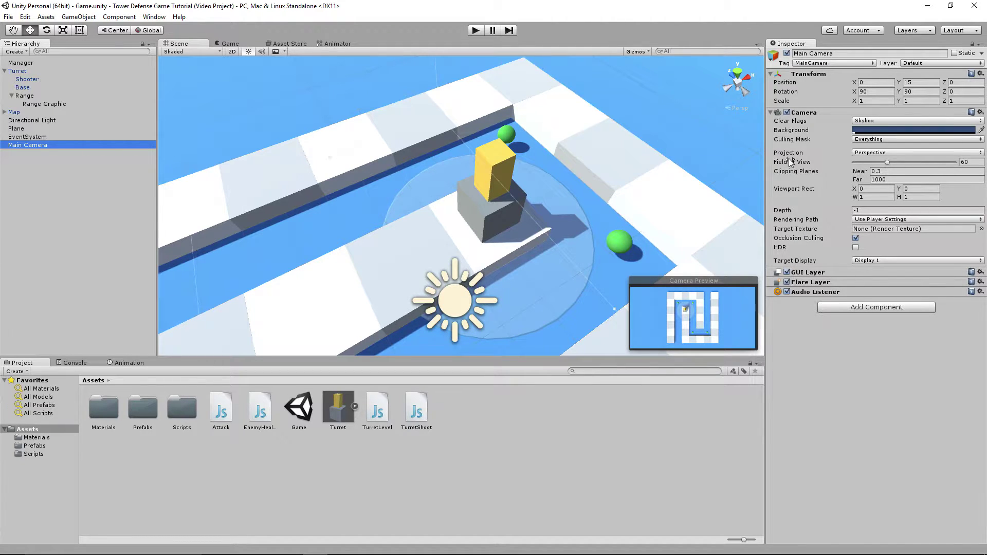
left_click(875, 140)
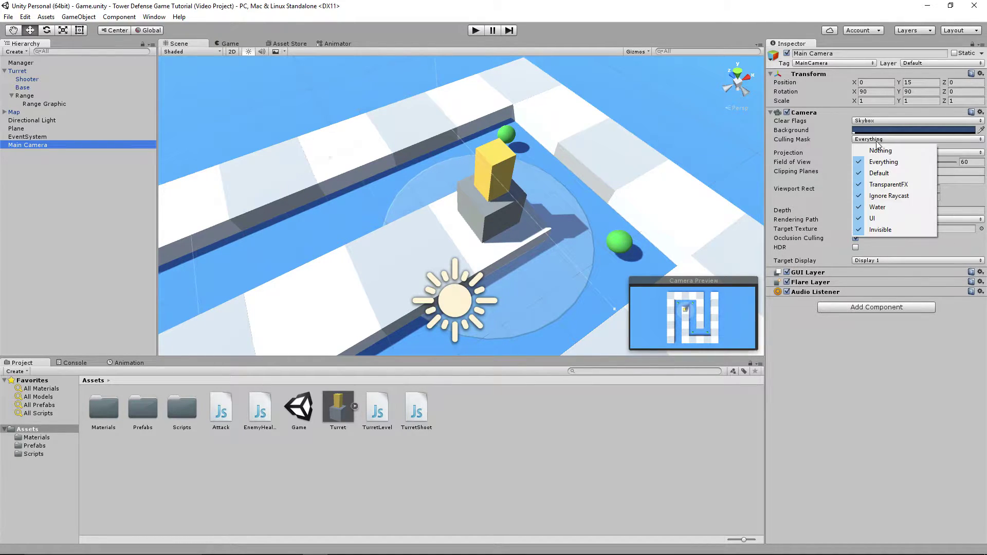
left_click(880, 229)
left_click_drag(587, 176, 519, 183, "alt")
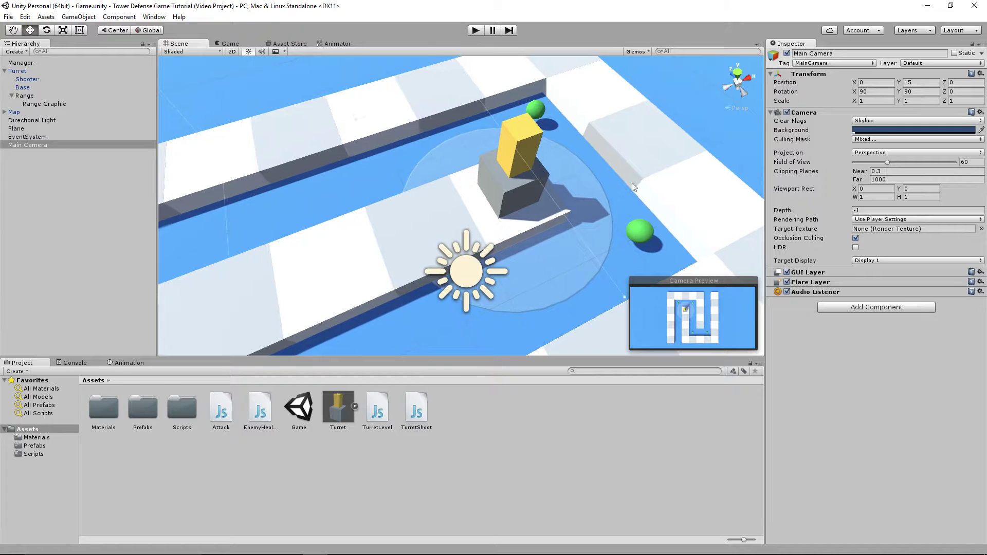
left_click(891, 138)
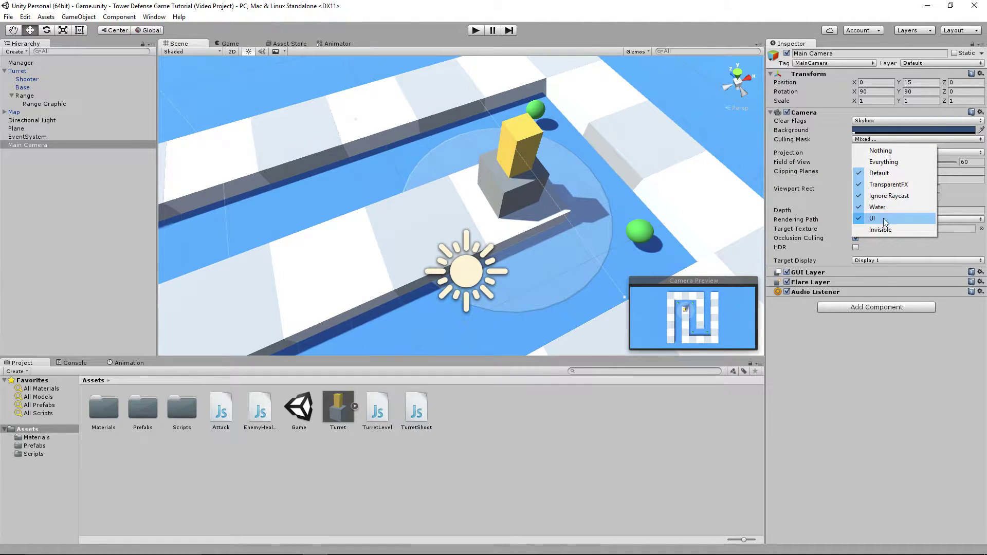
left_click(529, 230)
left_click_drag(529, 230, 514, 195, "alt")
Step: Test-run the game, place a turret on the tile below the existing one, pause, and inspect the cloned turret's child objects
left_click(476, 30)
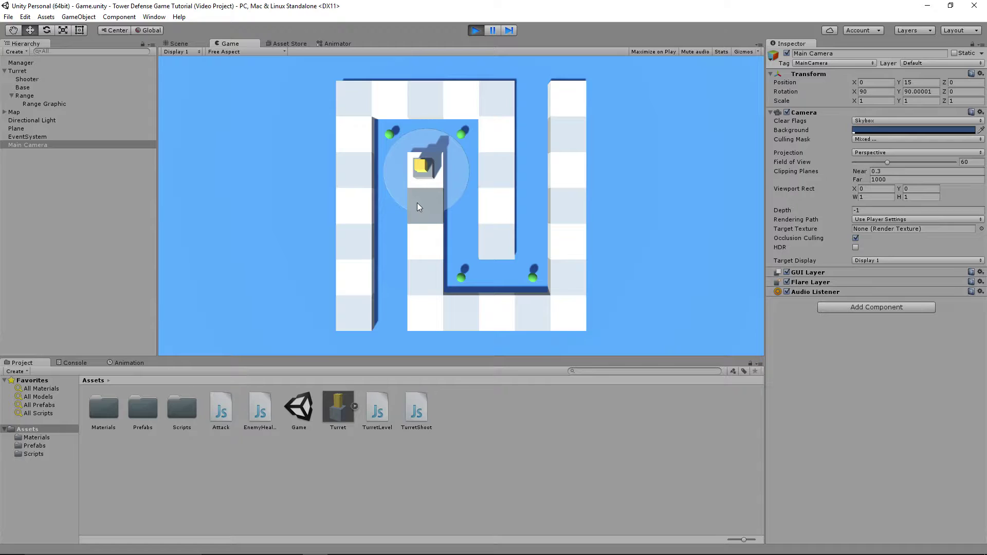
left_click(417, 205)
left_click(493, 30)
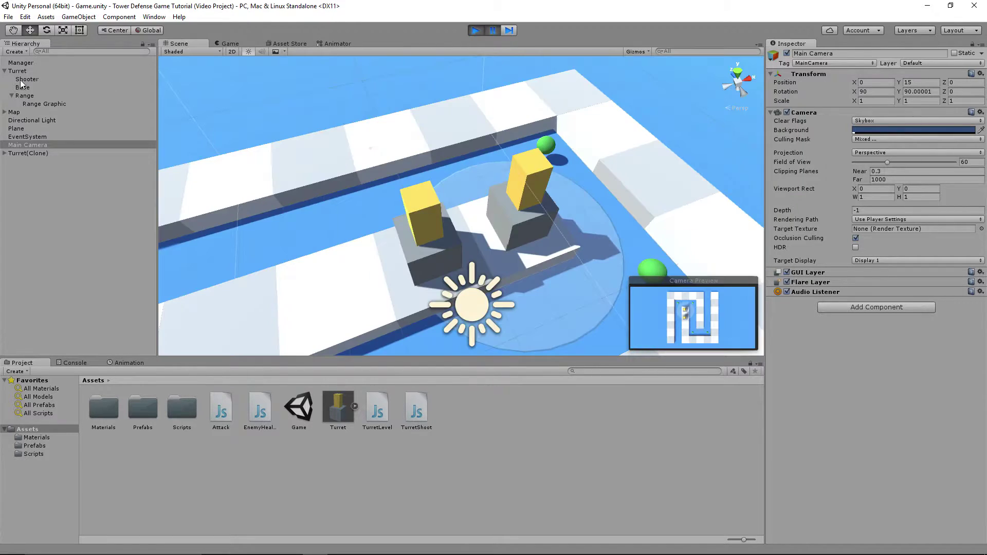
left_click(31, 153)
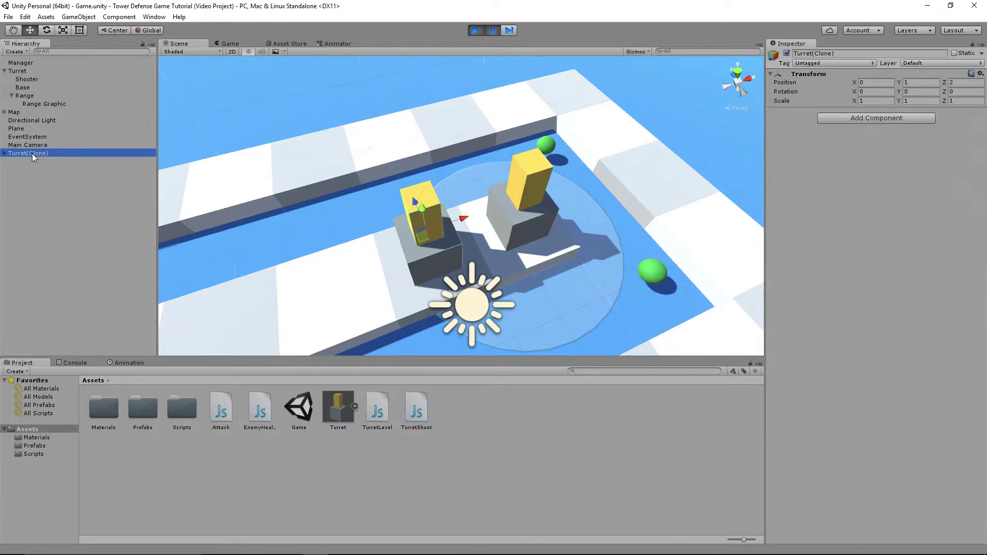
left_click(4, 153)
left_click(23, 161)
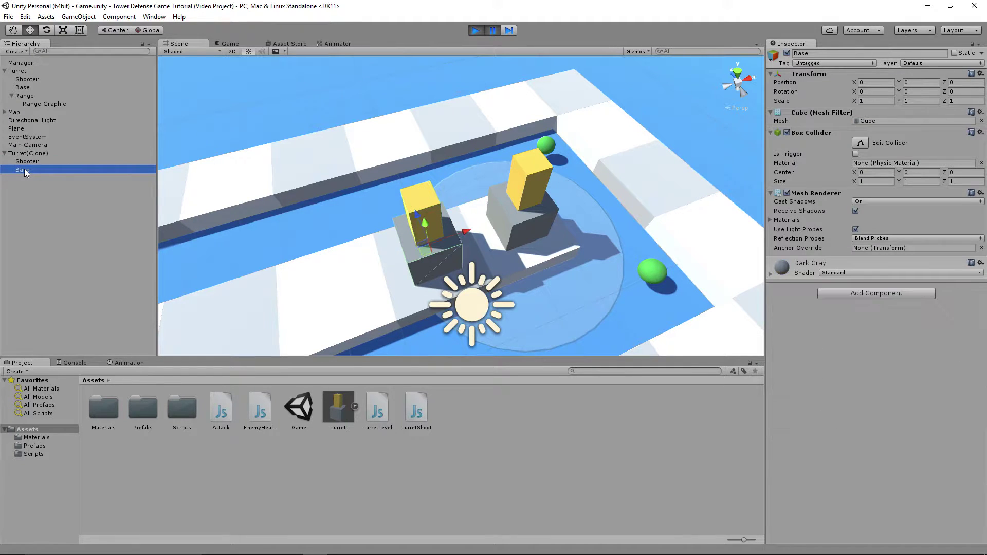
left_click(24, 170)
left_click(57, 152)
left_click(474, 31)
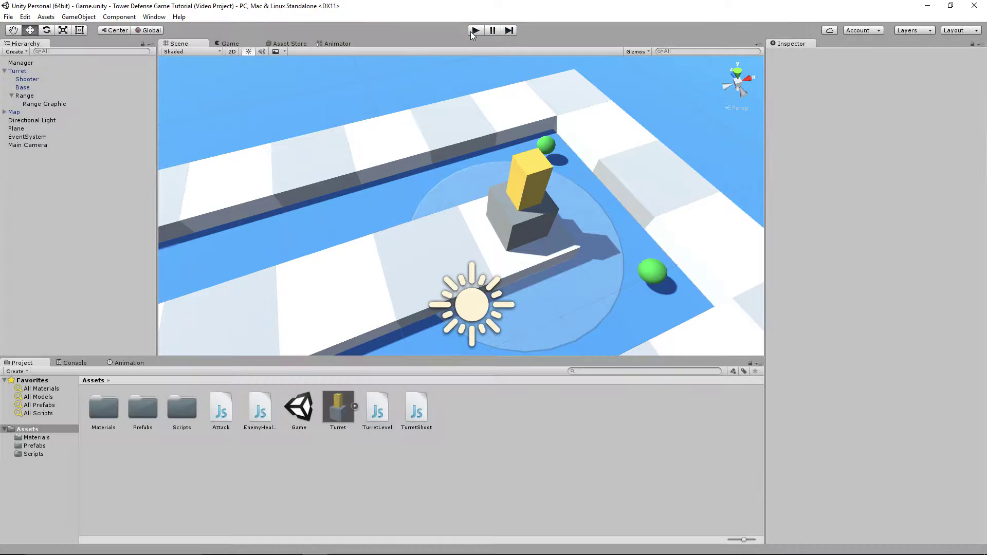
Step: Check the scene Turret's child objects and apply the instance's changes, including Range and Range Graphic, to the Turret prefab
left_click(44, 71)
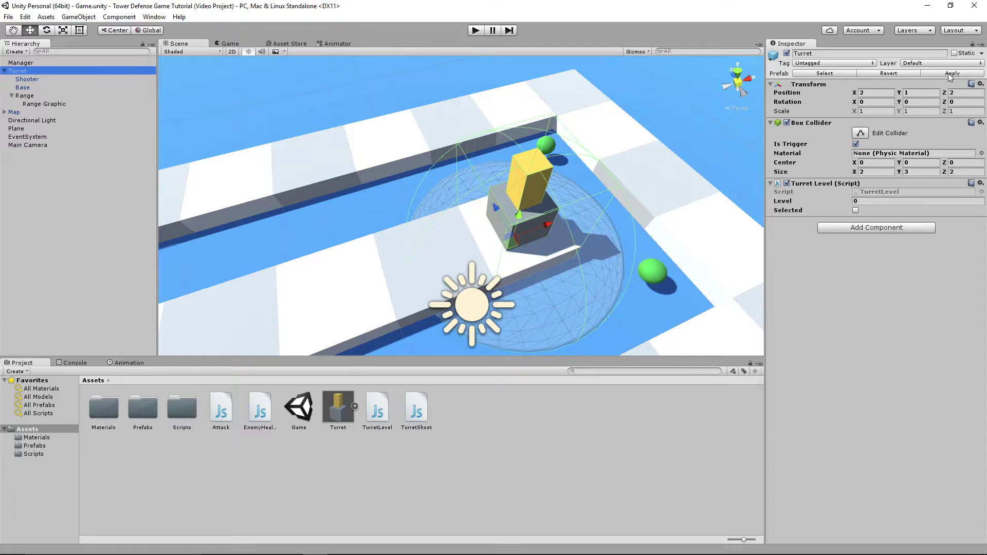
left_click(37, 103)
left_click(39, 97)
left_click(39, 80)
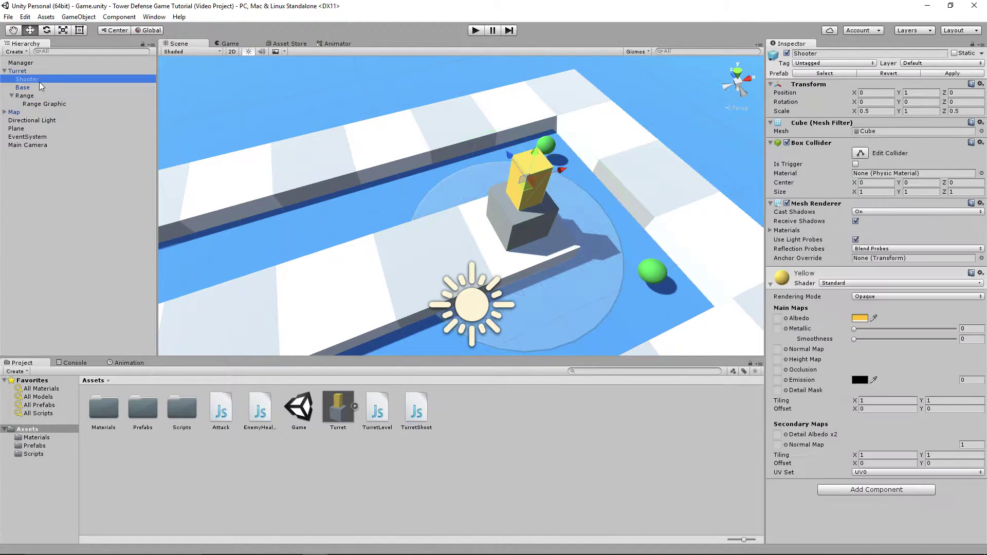
left_click(36, 92)
left_click(32, 81)
left_click(36, 72)
left_click(35, 96)
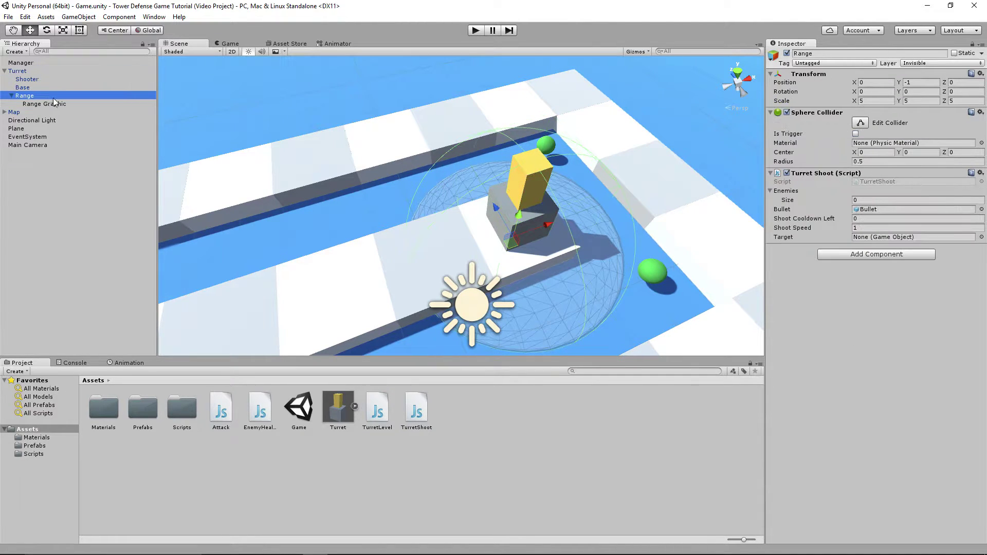
left_click(51, 103)
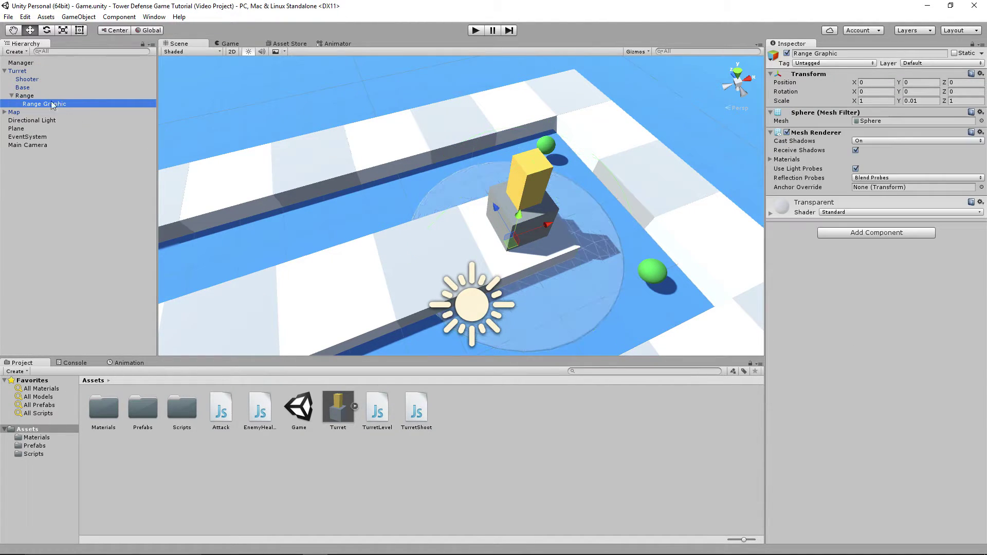
left_click(27, 71)
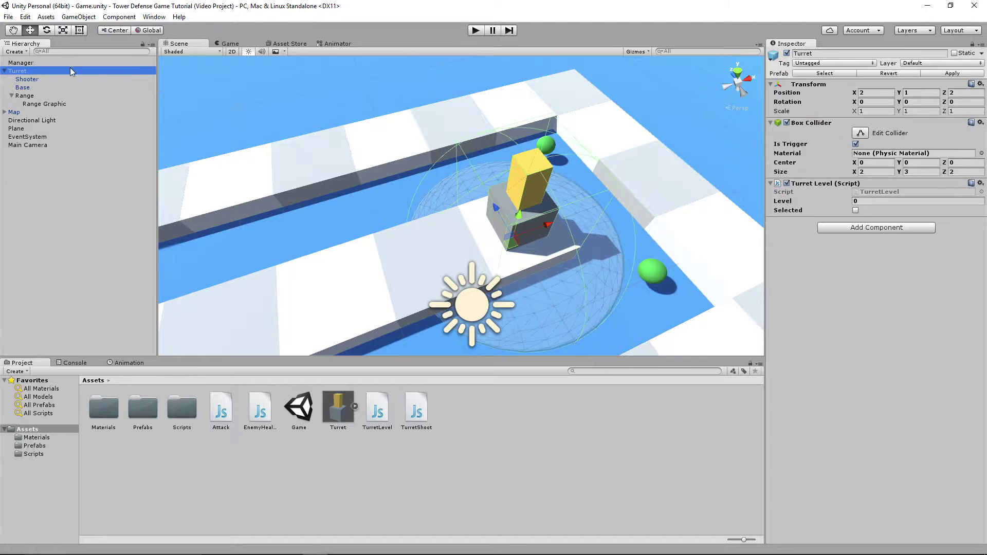
left_click(951, 74)
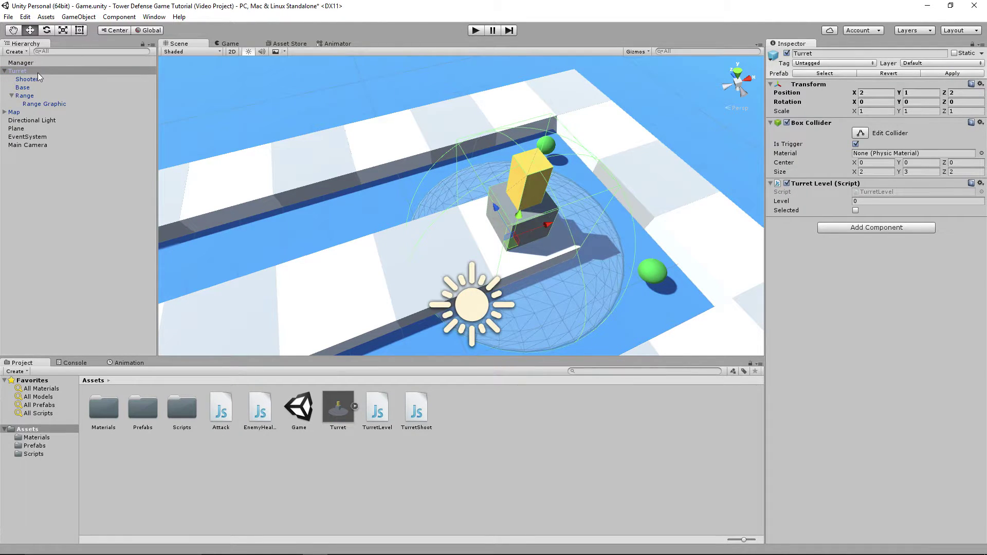
Step: Test-run the game by placing turrets on tiles in the two leftmost columns, stop it, and inspect the updated Turret prefab
left_click(473, 30)
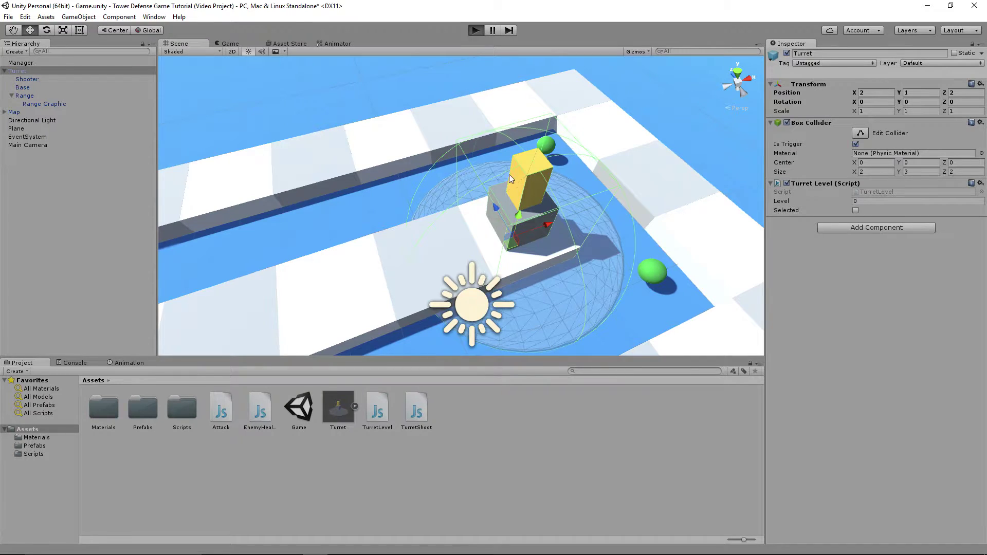
left_click(430, 246)
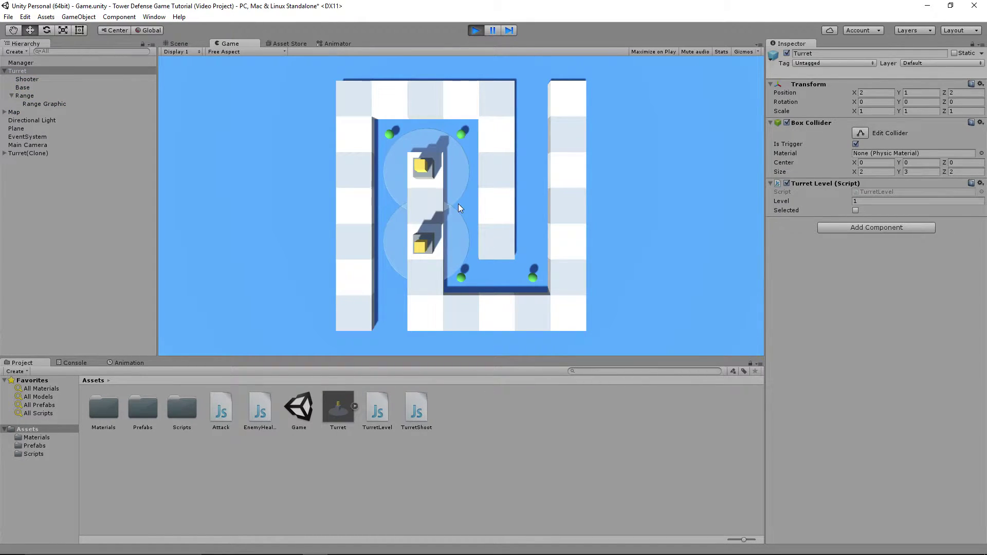
left_click(430, 207)
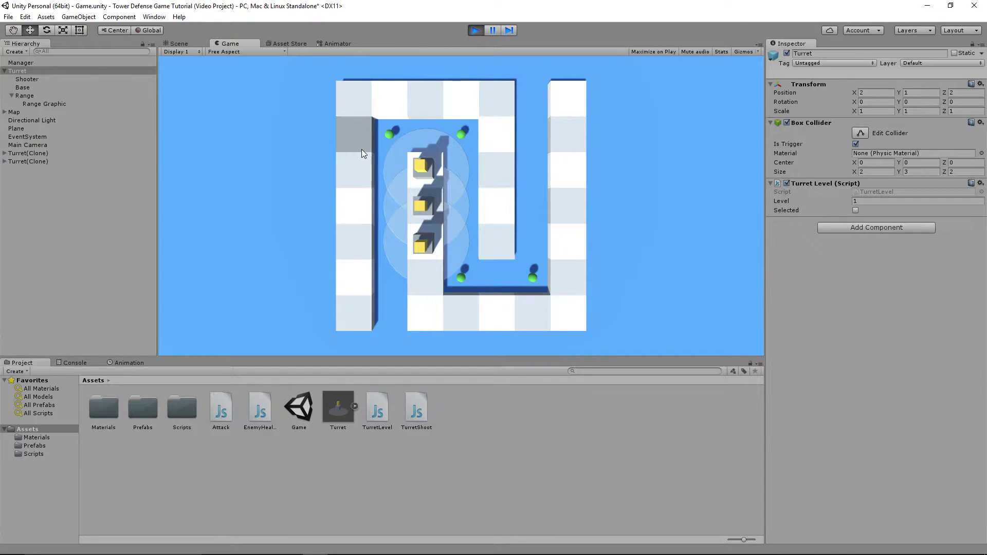
left_click(356, 167)
left_click(355, 215)
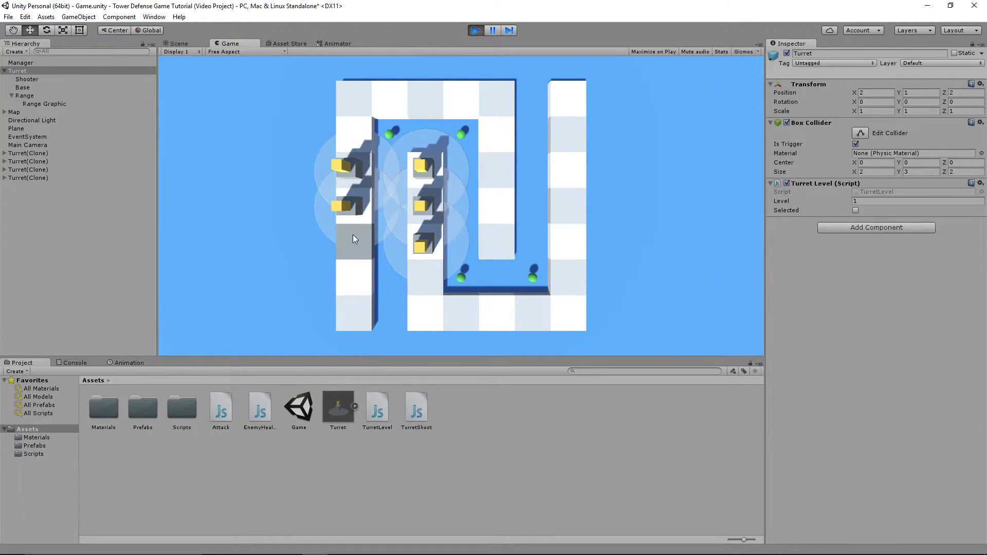
left_click(352, 234)
left_click(476, 30)
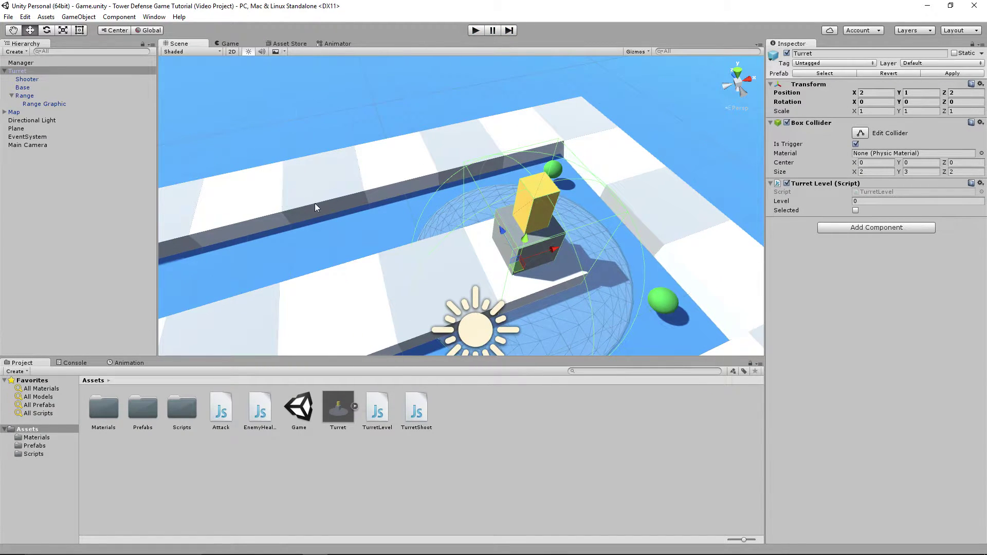
left_click(338, 403)
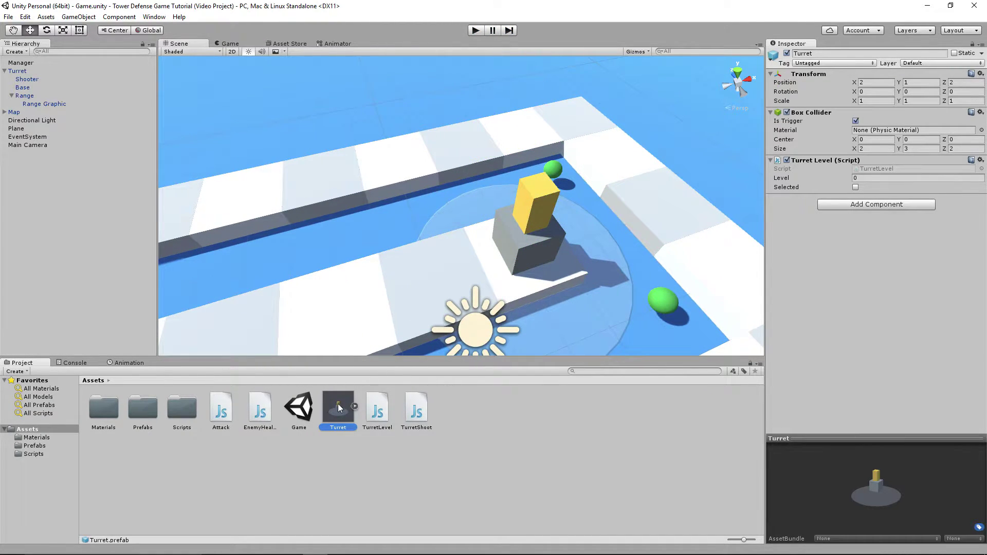
right_click_drag(383, 169, 397, 160)
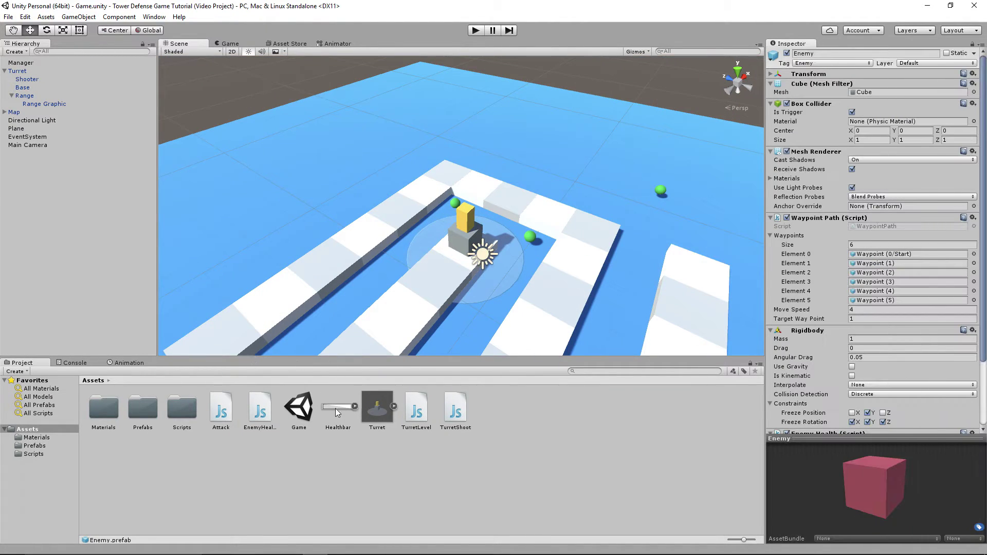
Step: Inspect the import settings of the Healthbar sprite
left_click(341, 410)
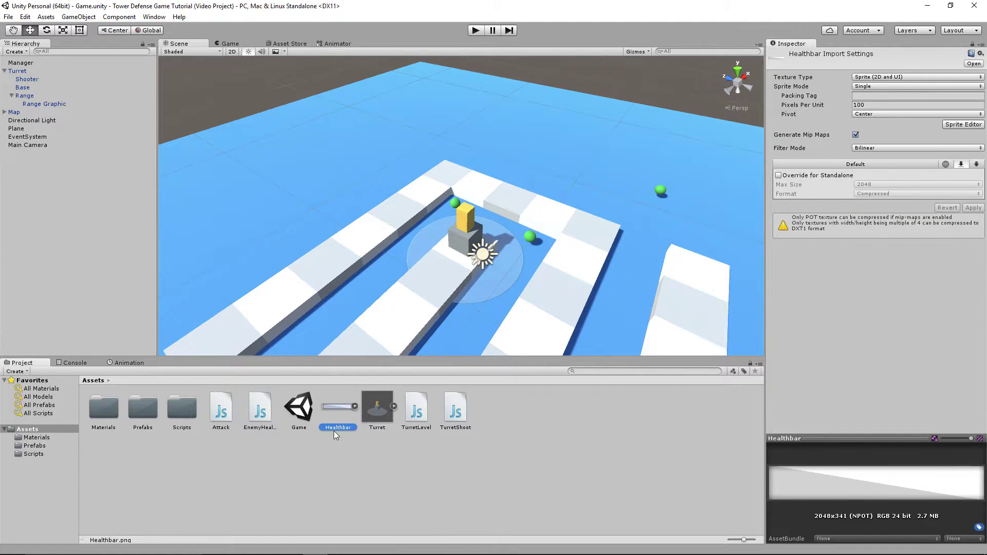
left_click_drag(380, 349, 439, 305, "alt")
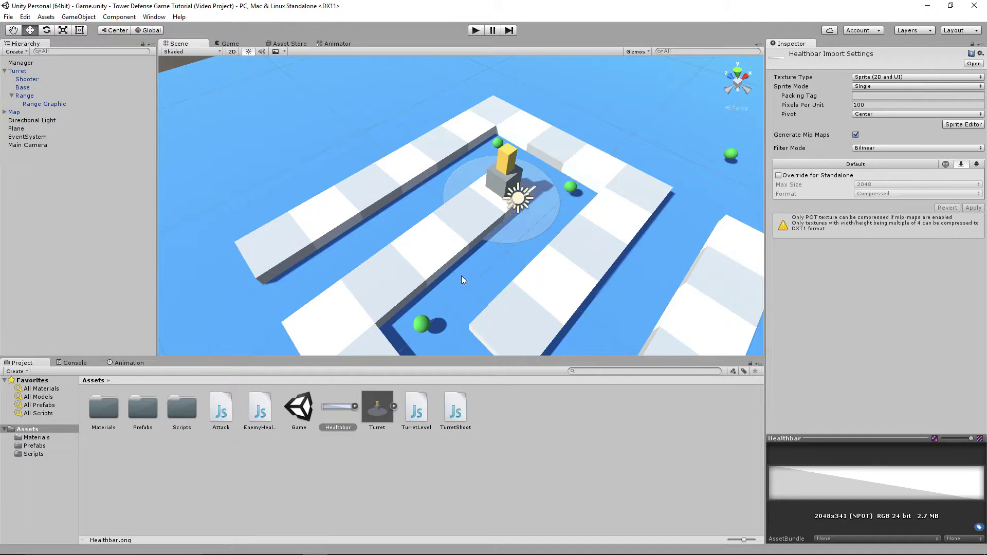
right_click_drag(462, 226, 408, 312)
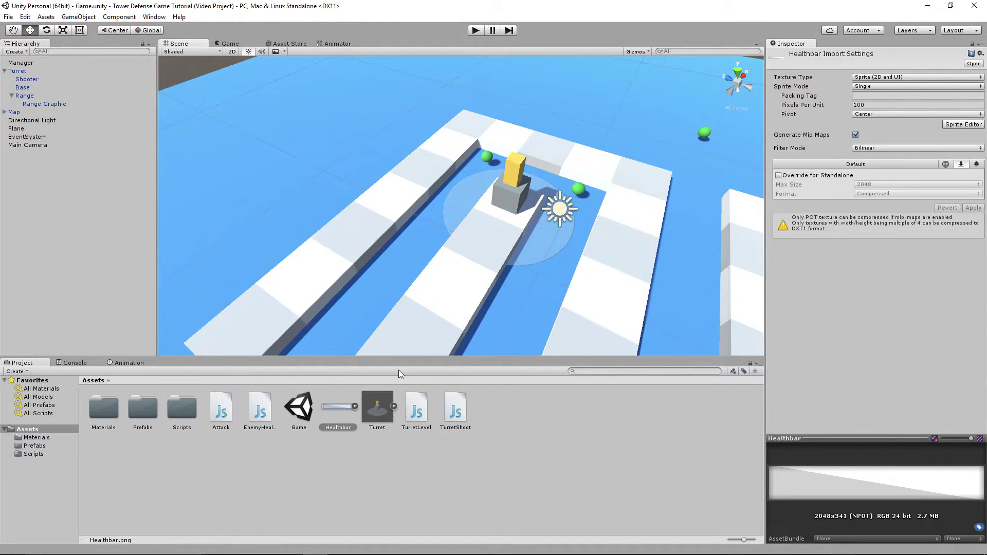
Step: Place an instance of the Enemy prefab in the scene, in the blue path beside the turret's tile row
double_click(149, 409)
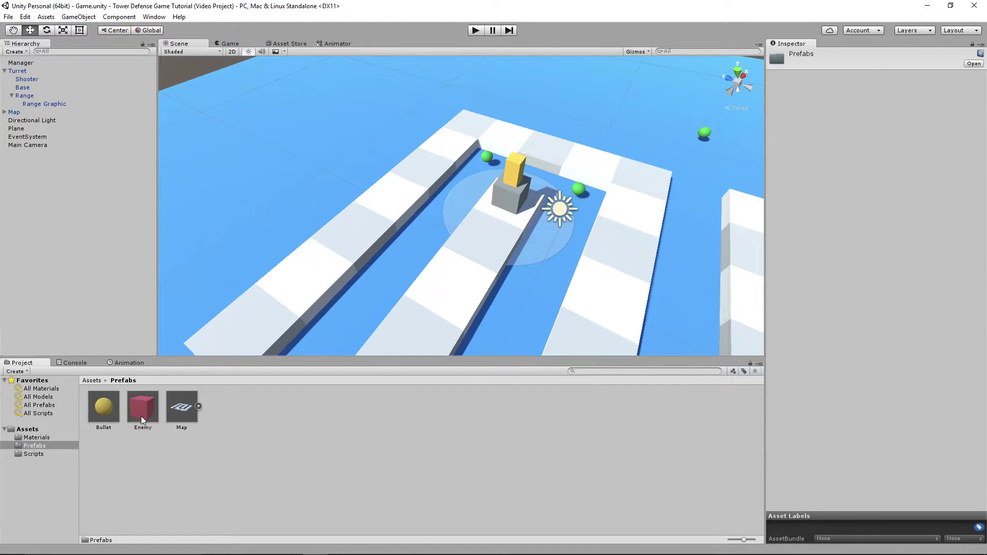
left_click_drag(140, 415, 401, 250)
right_click_drag(402, 251, 417, 263)
right_click_drag(357, 176, 361, 202)
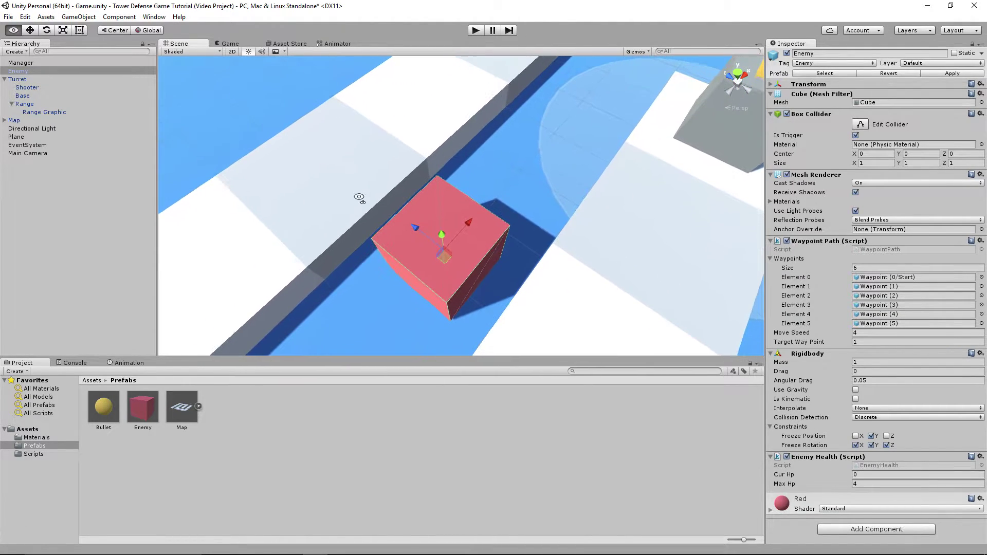
Step: Add a UI Canvas to the scene and set its Render Mode to World Space
left_click(78, 17)
mouse_move(126, 96)
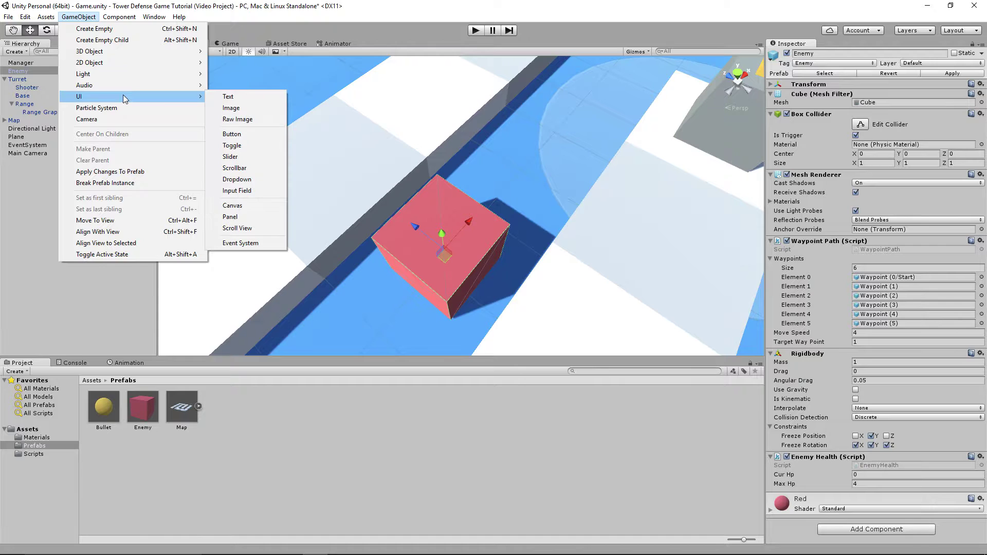
left_click(256, 206)
key("f")
right_click_drag(524, 80, 508, 16)
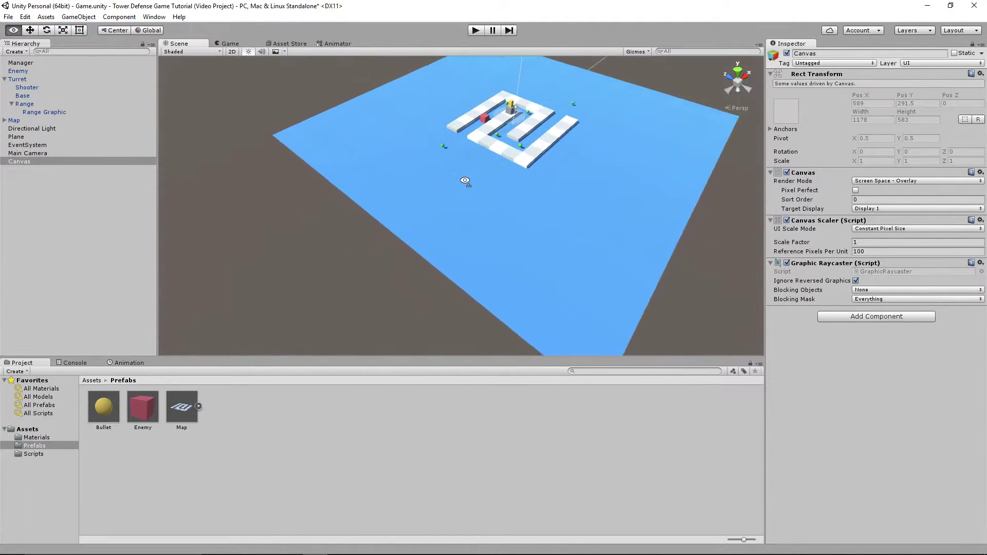
right_click_drag(493, 134, 492, 172)
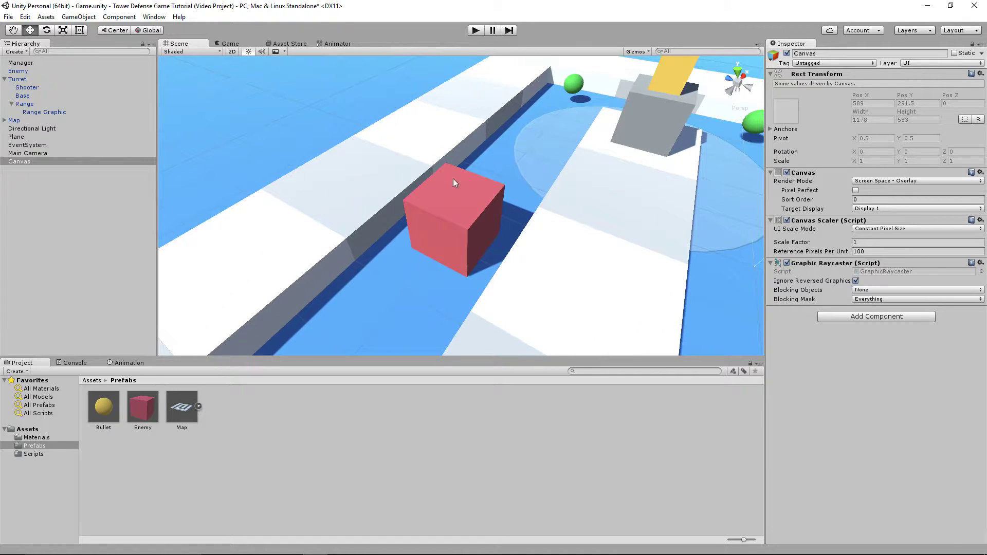
left_click(897, 182)
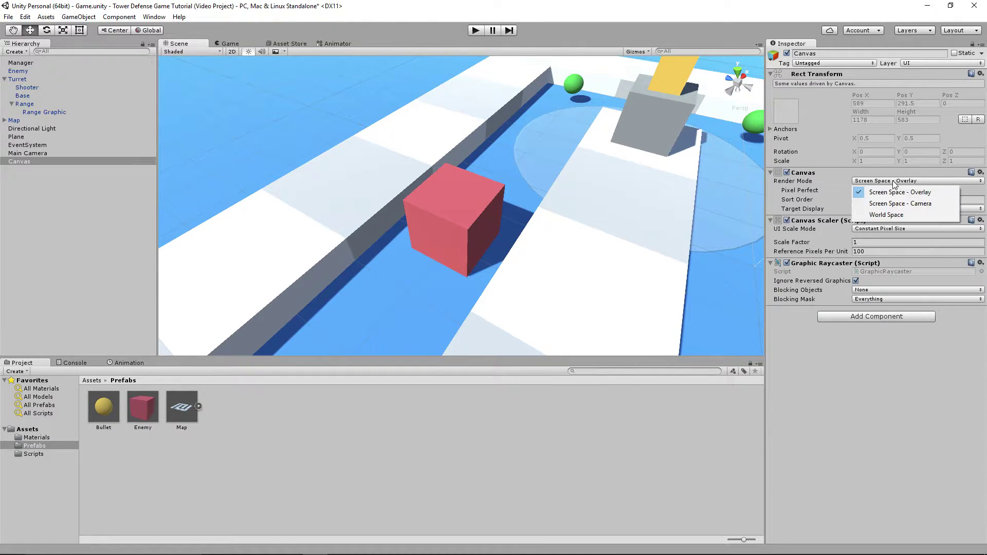
left_click(882, 215)
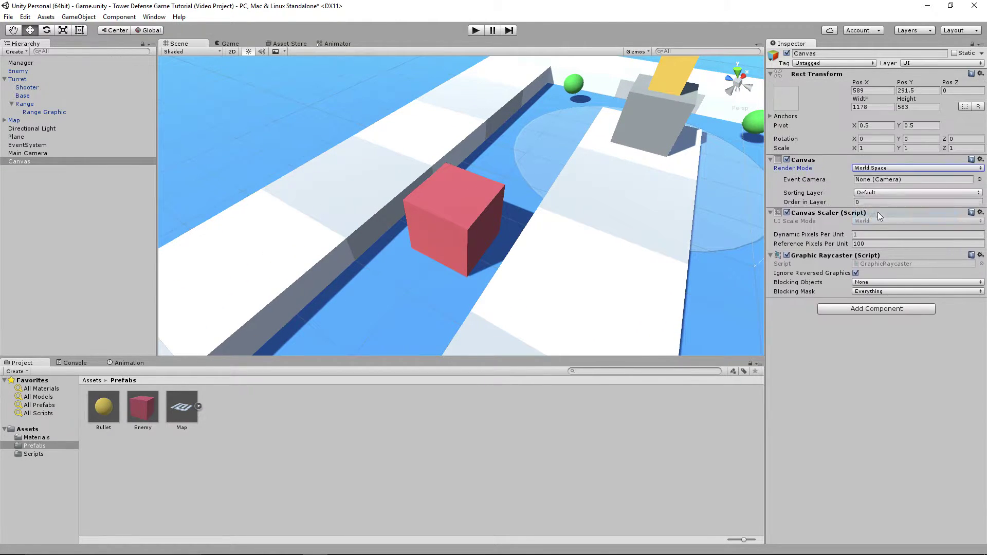
Step: Set the unparented Canvas's X and Y position to 0
left_click(877, 89)
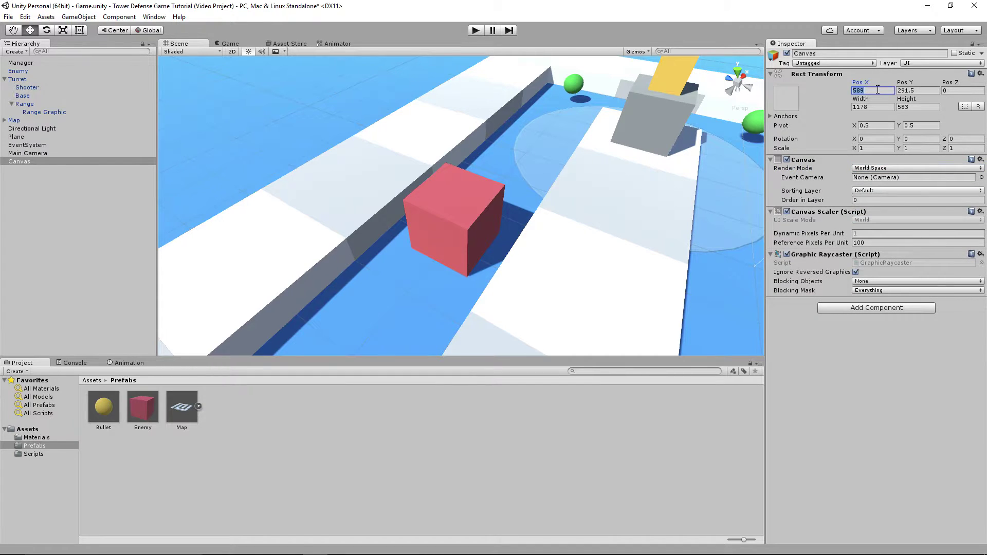
type("0")
key("Tab")
type("0")
key("Tab")
Step: Make the Canvas a child of Enemy and set its X, Y and Z position to 0
left_click_drag(14, 164, 44, 78)
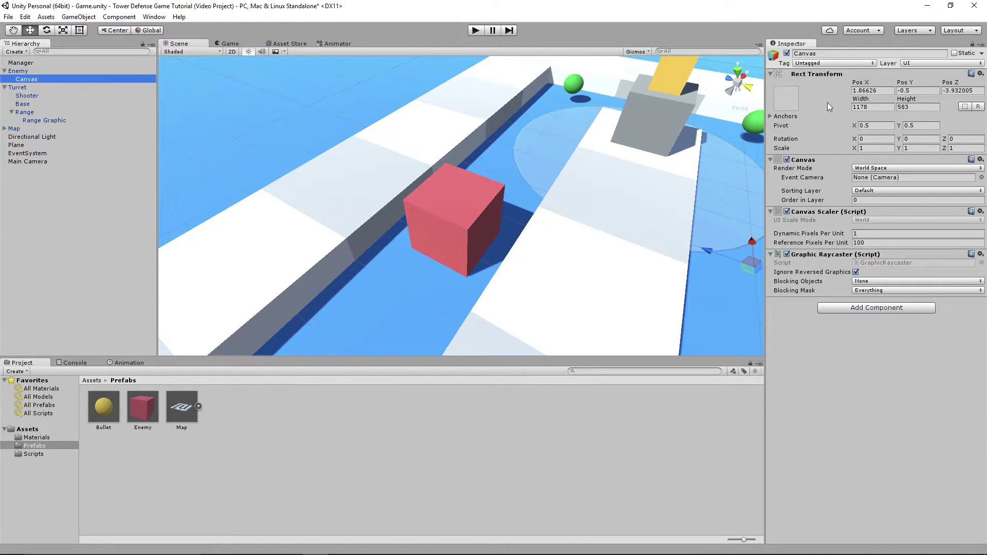
left_click(864, 91)
type("0")
key("Tab")
type("0")
key("Tab")
type("0")
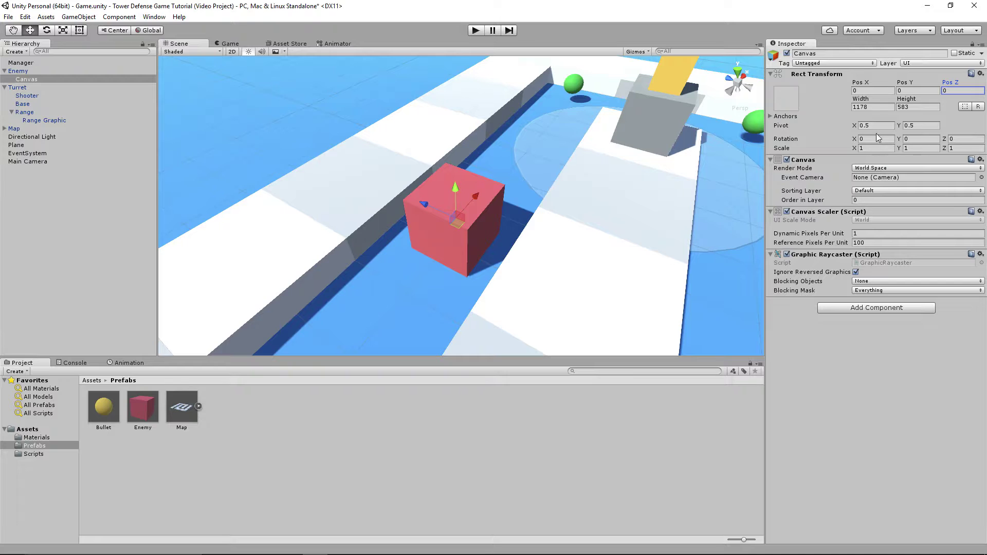
Step: Set the Canvas's width and height to 5 and its X rotation to 90
left_click(879, 107)
type("5")
key("Tab")
type("5")
left_click(874, 139)
type("90")
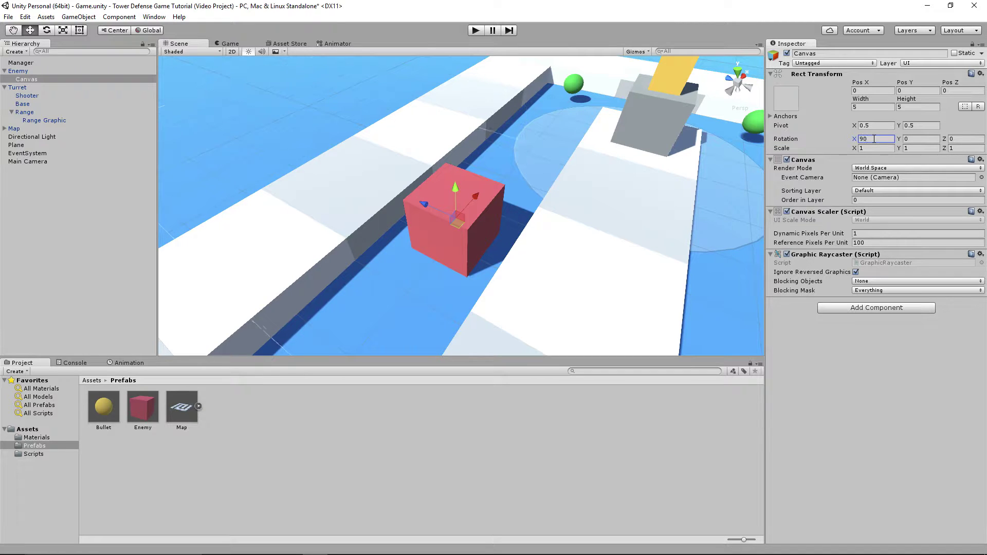
scroll(544, 207, "down", 5)
scroll(544, 207, "up", 5)
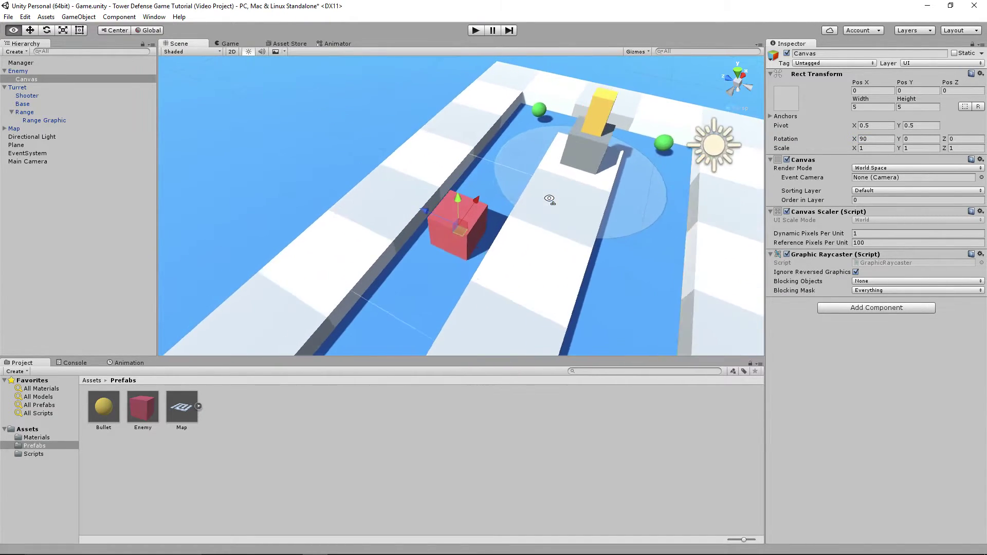
left_click_drag(529, 216, 515, 237, "alt")
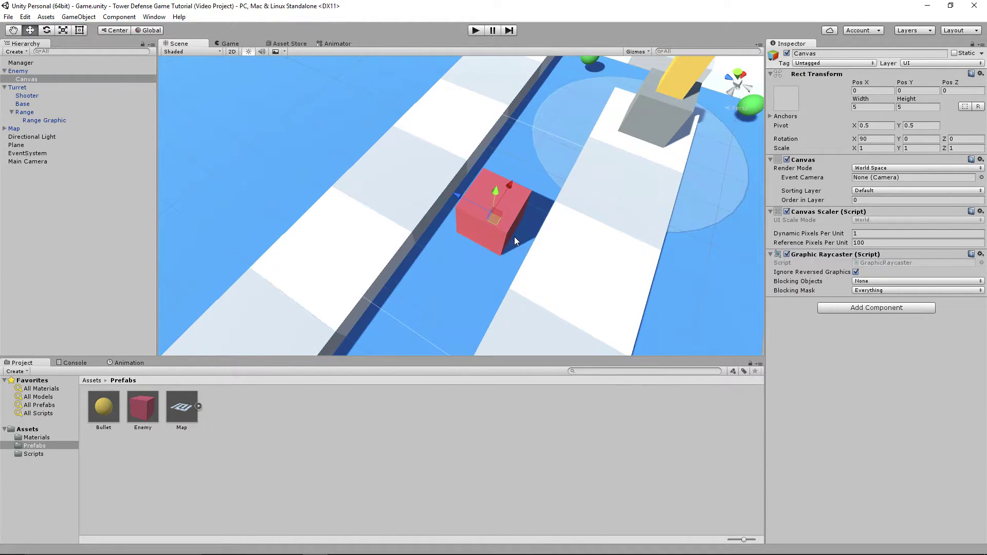
Step: Add a UI Image as a child of the Enemy's Canvas
left_click(39, 80)
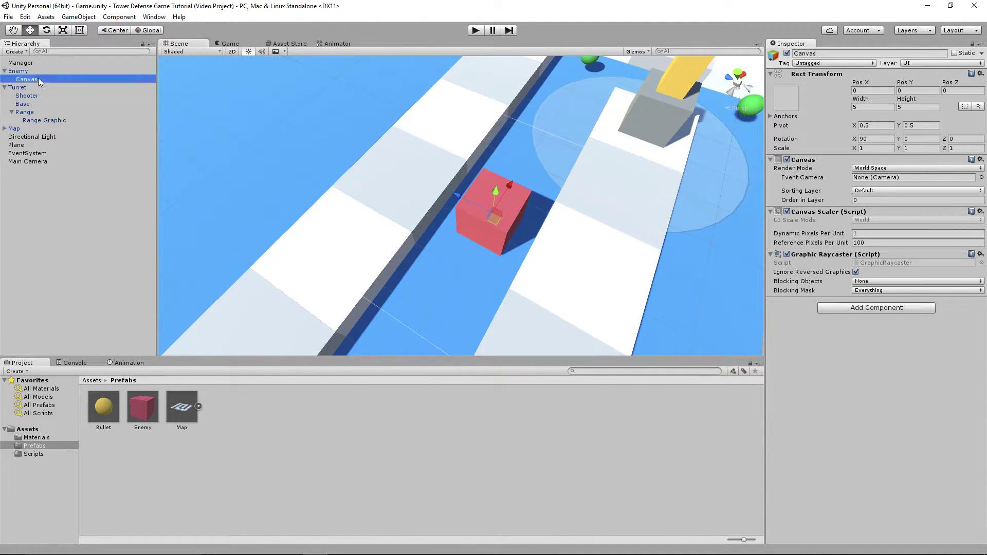
left_click(83, 19)
mouse_move(101, 54)
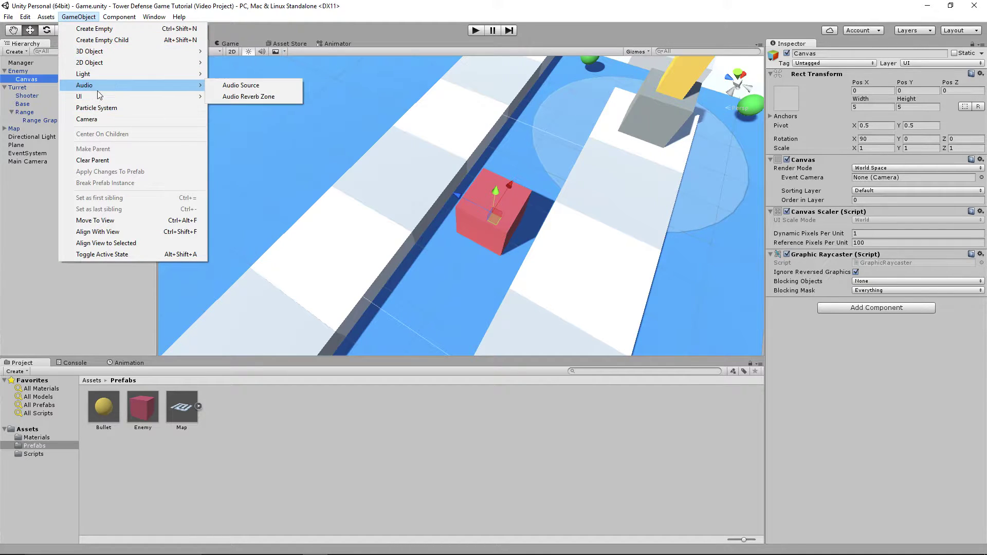
mouse_move(102, 98)
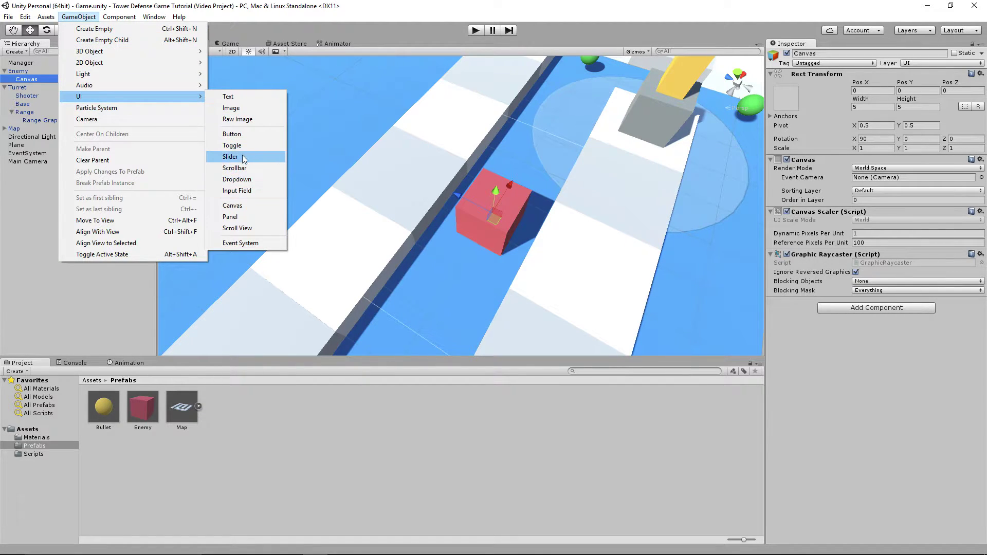
left_click(241, 108)
scroll(426, 165, "down", 6)
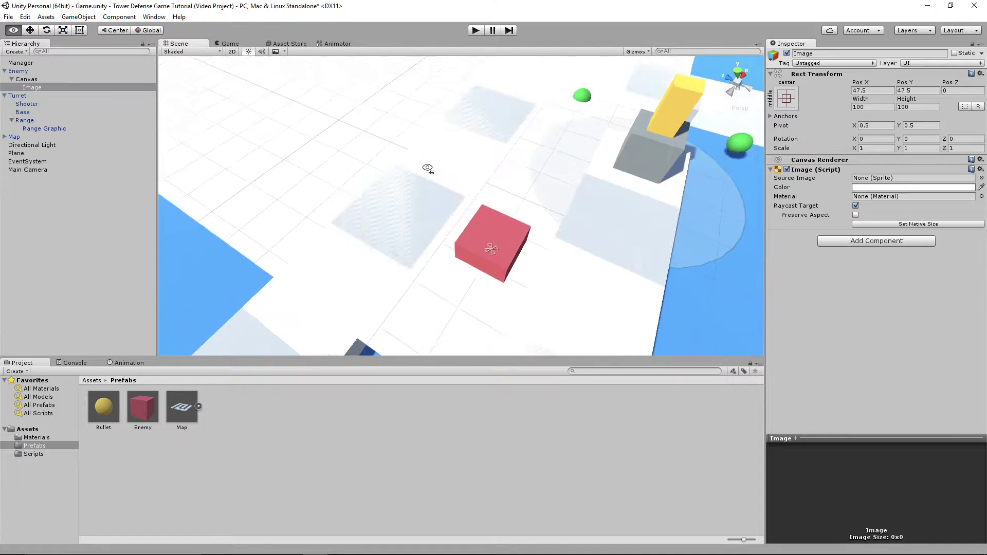
left_click_drag(426, 154, 407, 119, "alt")
Step: Set the Image's width to 5 and its height to 1
left_click(877, 107)
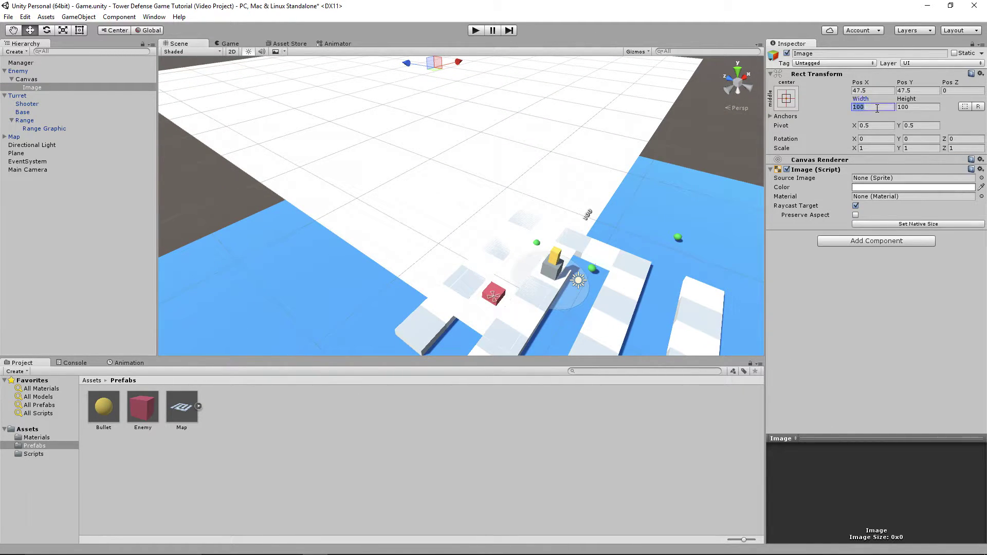
type("6")
key("Tab")
type("1")
key("shift+Tab")
left_click_drag(565, 133, 570, 157, "alt")
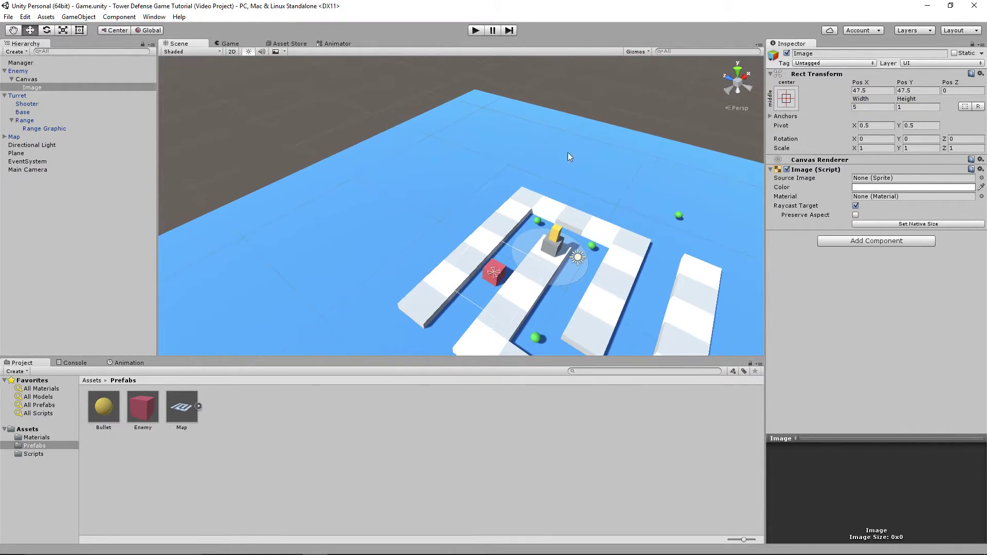
Step: Center the Image on the Canvas by setting its X and Y position to 0
left_click(884, 91)
type("0")
key("Tab")
type("0")
key("Tab")
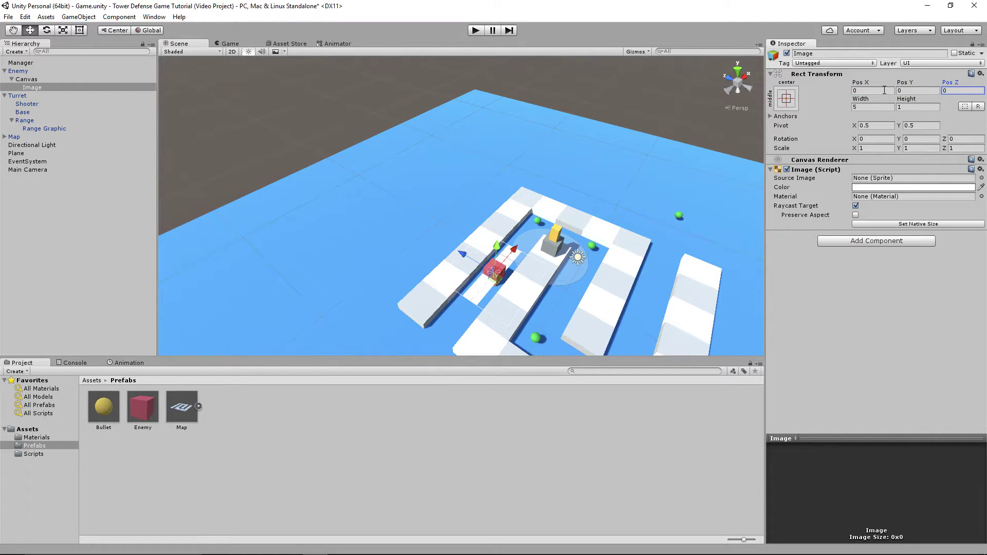
key("f")
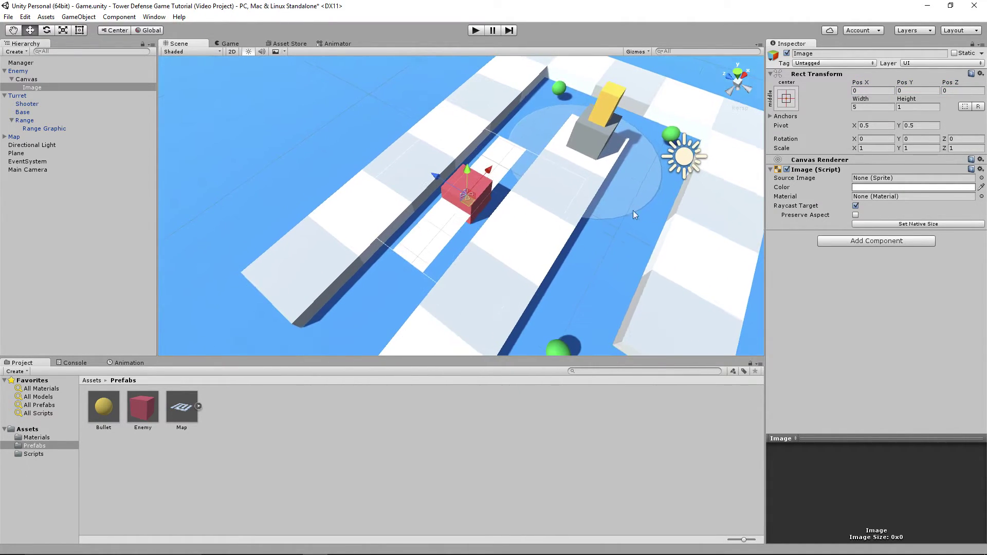
Step: Scale the Image to 0.5 on the X, Y and Z axes
left_click(865, 148)
type(".5")
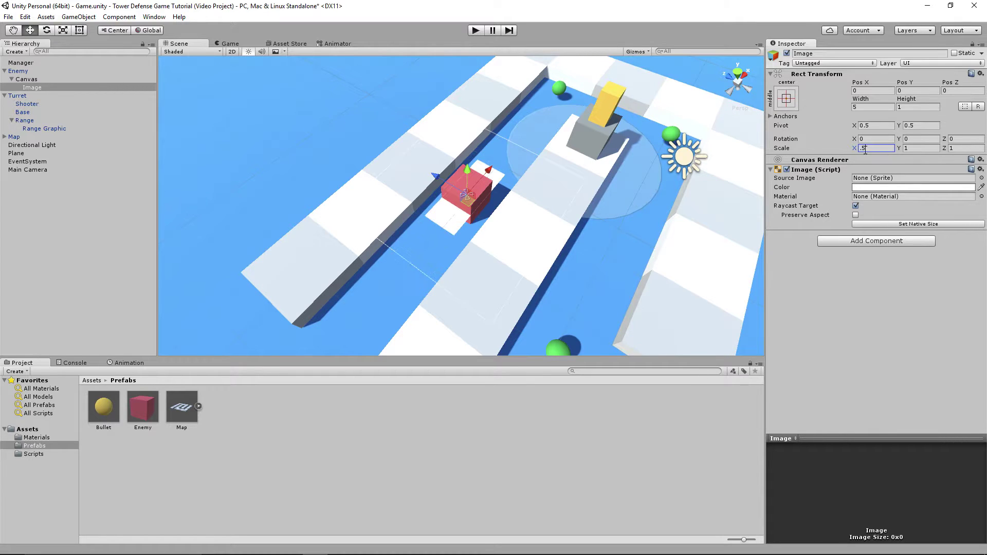
key("Tab")
type(".5")
key("Tab")
type(".5")
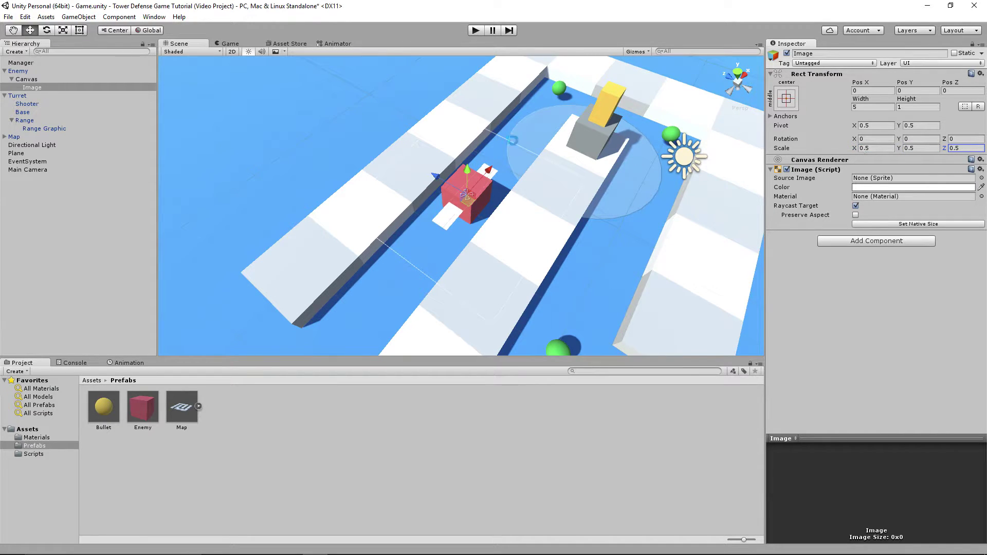
type("f")
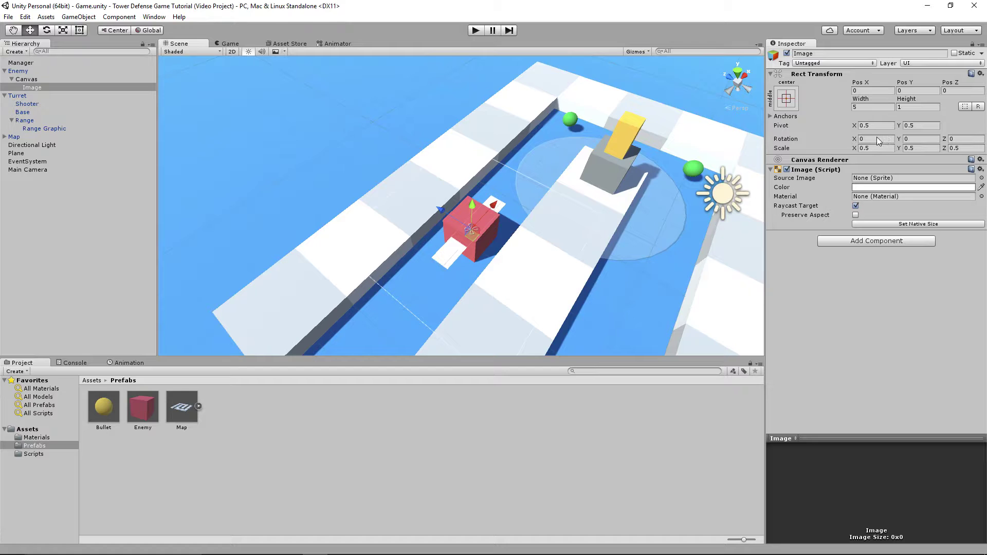
Step: Set the Enemy Canvas's Z rotation to -90
left_click(50, 79)
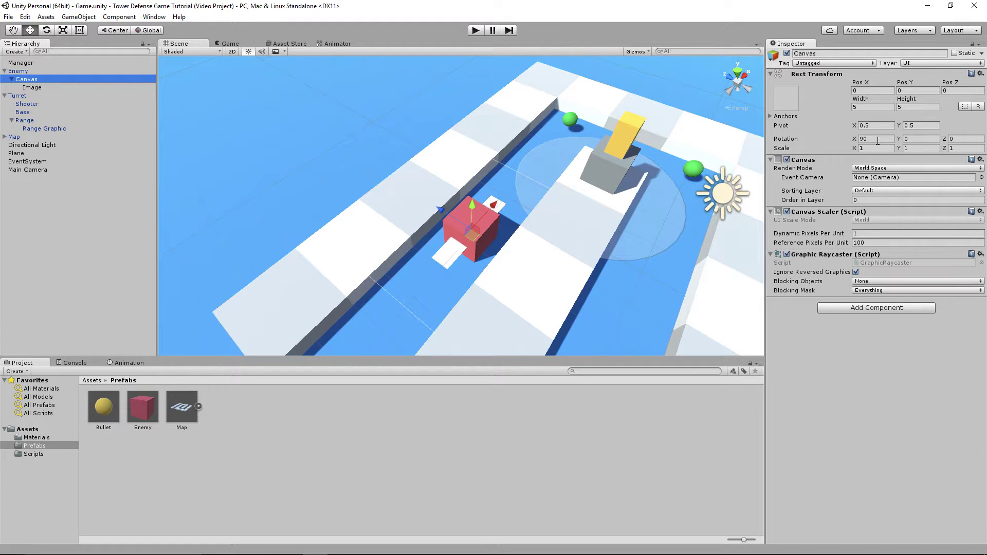
left_click_drag(950, 138, 540, 33)
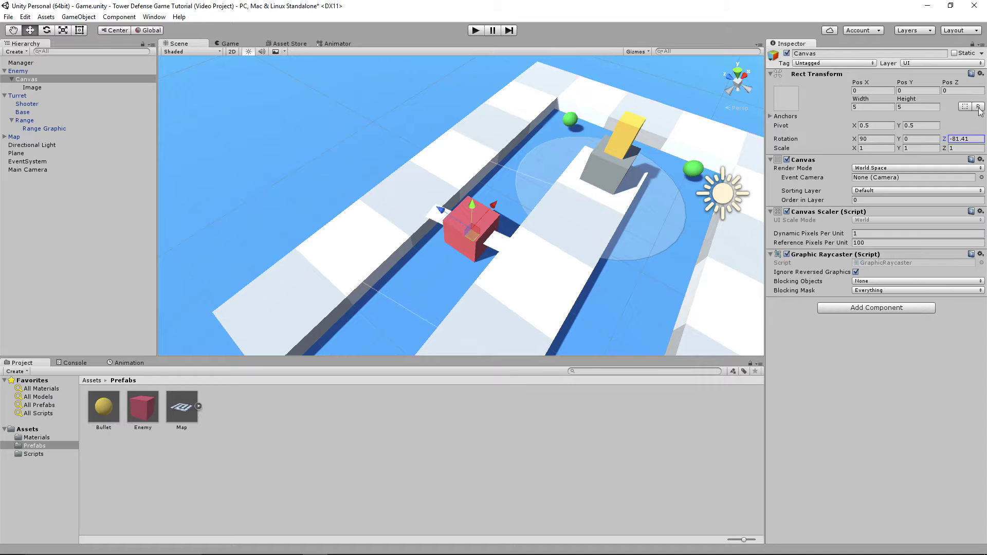
type("-90")
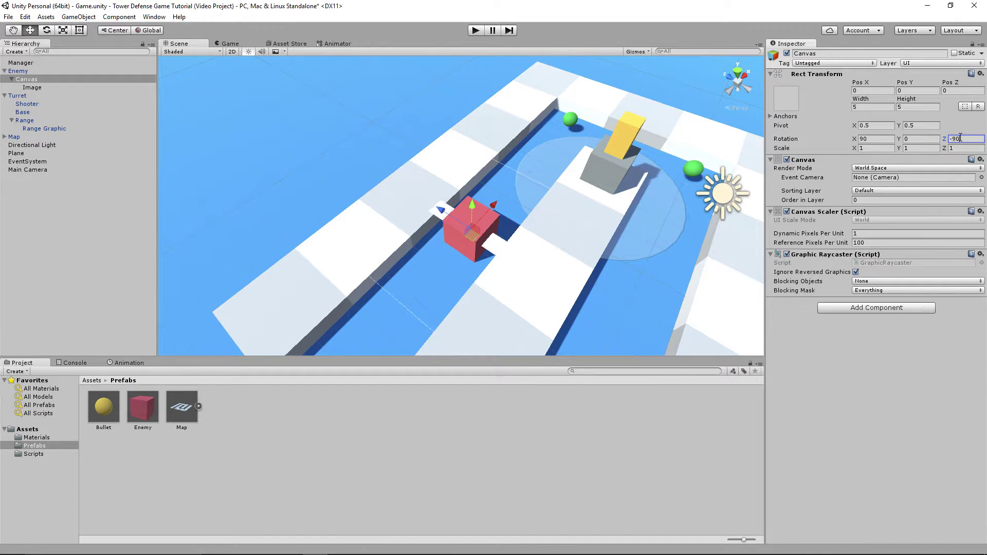
scroll(458, 280, "up", 3)
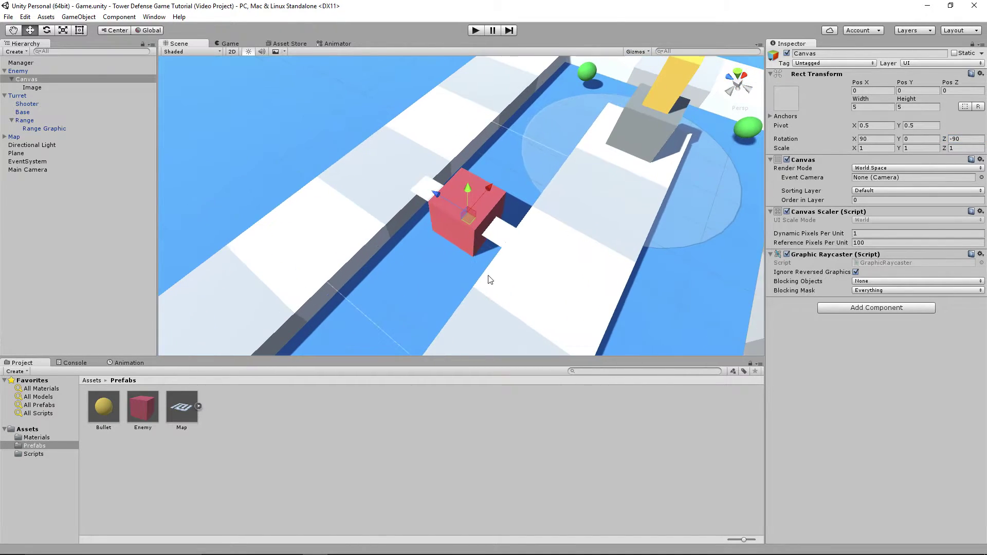
Step: Offset the Image from the Enemy cube by setting its Y position to 1
left_click(499, 238)
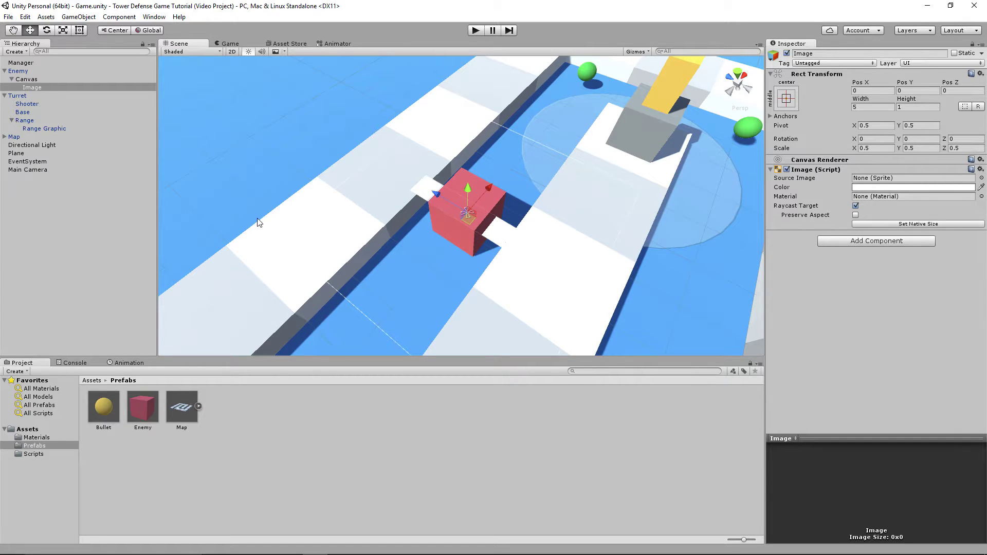
left_click_drag(258, 223, 488, 226, "alt")
key("f")
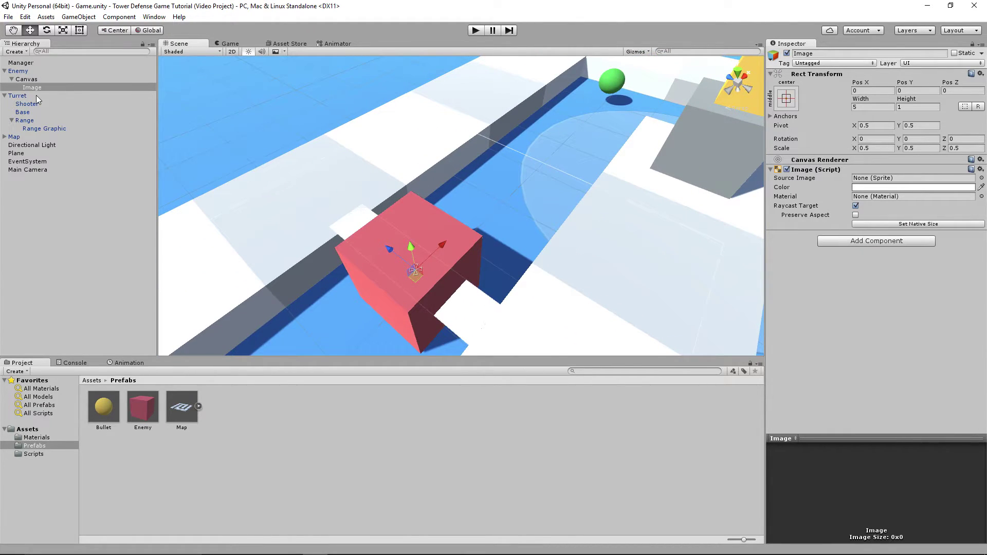
left_click(918, 90)
left_click_drag(916, 86, 932, 91)
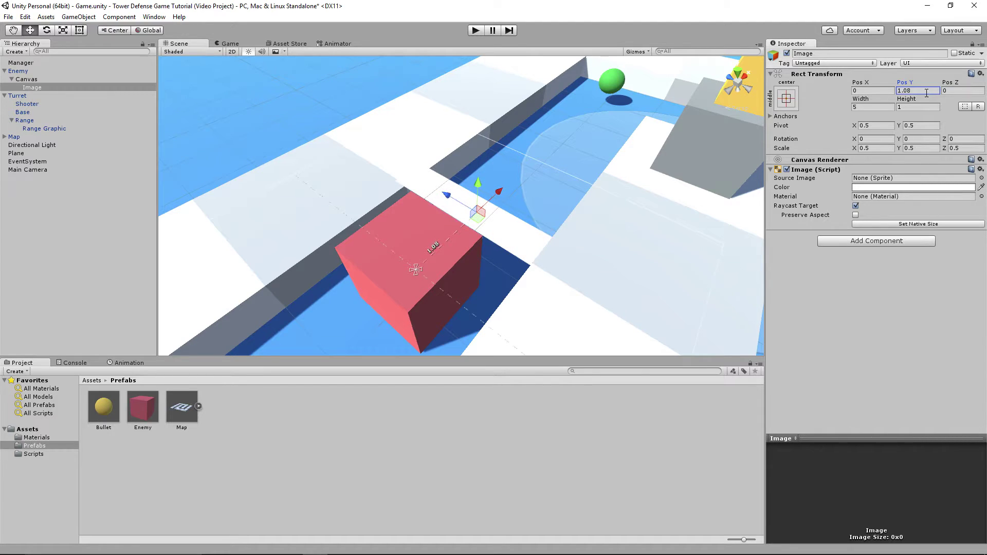
double_click(927, 90)
type("1")
key("Return")
left_click_drag(576, 242, 557, 191, "alt")
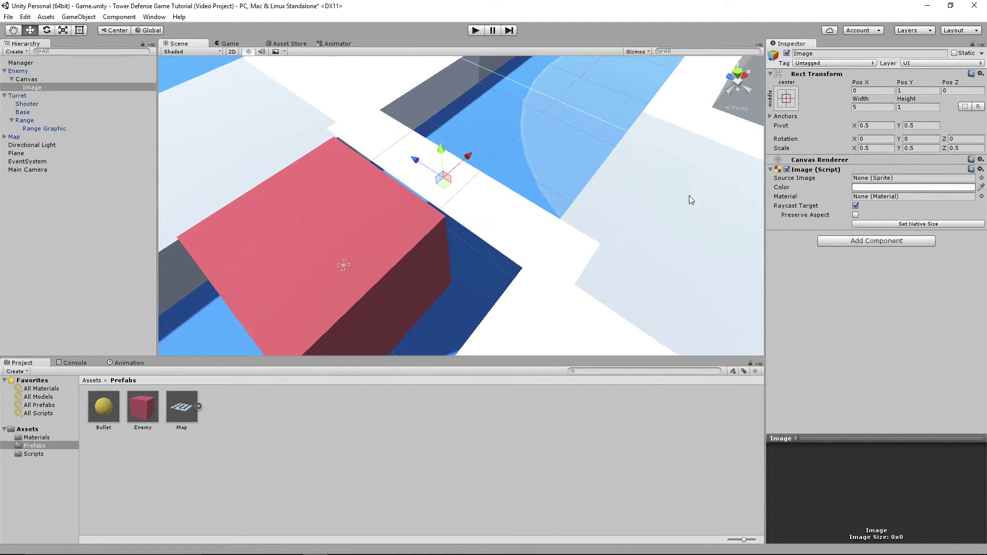
Step: Scale the Image to 0.35 on the X, Y and Z axes
left_click(874, 149)
type("0.35")
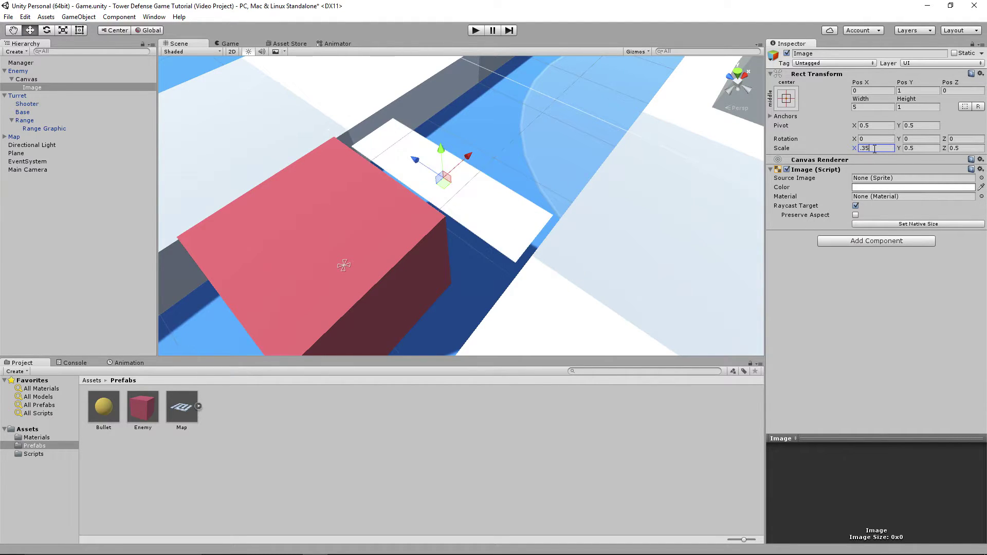
key("Tab")
type(".35")
key("Tab")
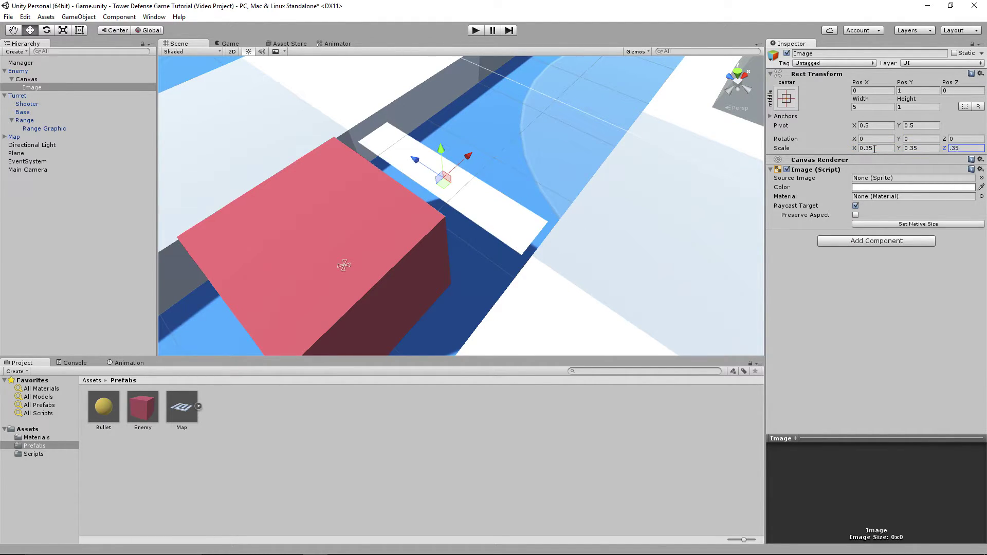
type("0.35")
right_click_drag(383, 154, 351, 163)
left_click_drag(494, 188, 479, 135, "alt")
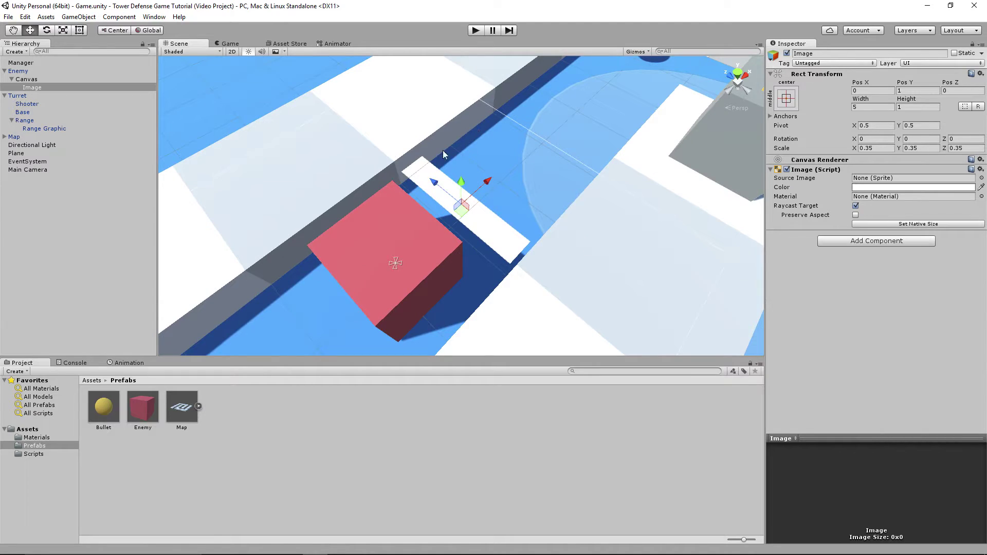
Step: Assign the Healthbar sprite from the Assets folder as the Image's source image
left_click(38, 90)
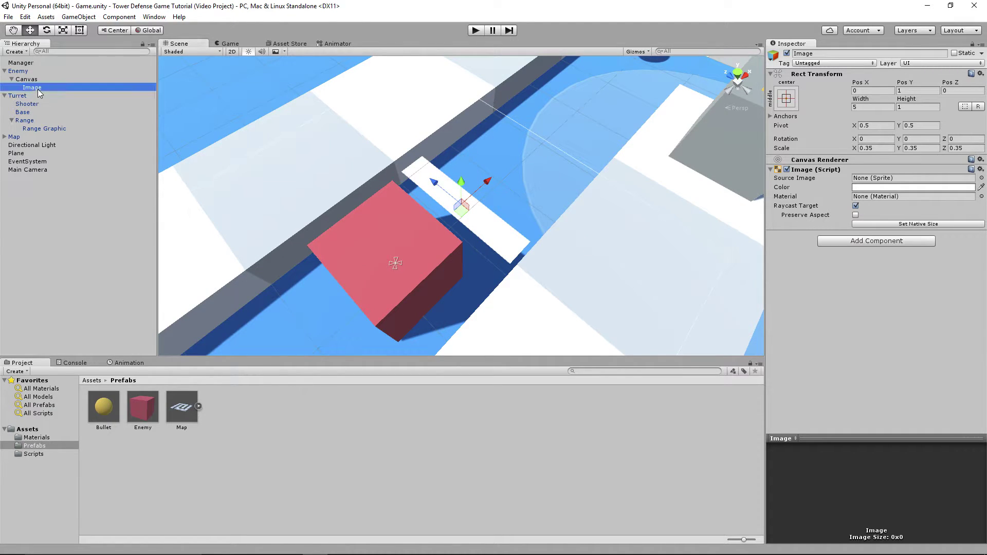
left_click(28, 429)
mouse_move(328, 416)
left_mouse_down()
mouse_move(483, 354)
mouse_move(807, 191)
mouse_move(874, 178)
left_mouse_up()
mouse_move(489, 185)
left_mouse_down("alt")
mouse_move(559, 185)
mouse_move(595, 231)
mouse_move(670, 242)
left_mouse_up("alt")
scroll(559, 184, "up", 5)
left_click_drag(524, 230, 449, 190, "alt")
scroll(465, 193, "down", 5)
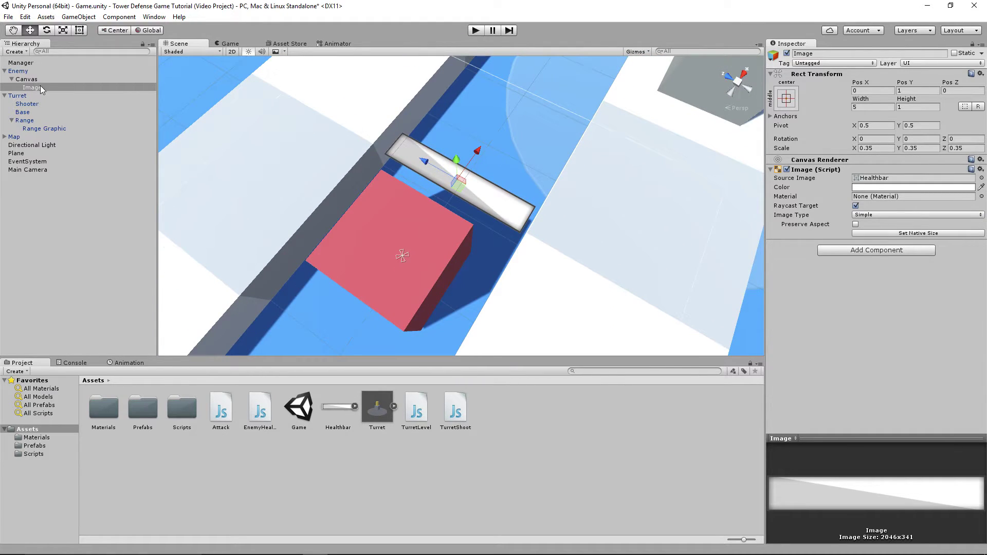
Step: Rename the Image object to HP Background
left_click(842, 53)
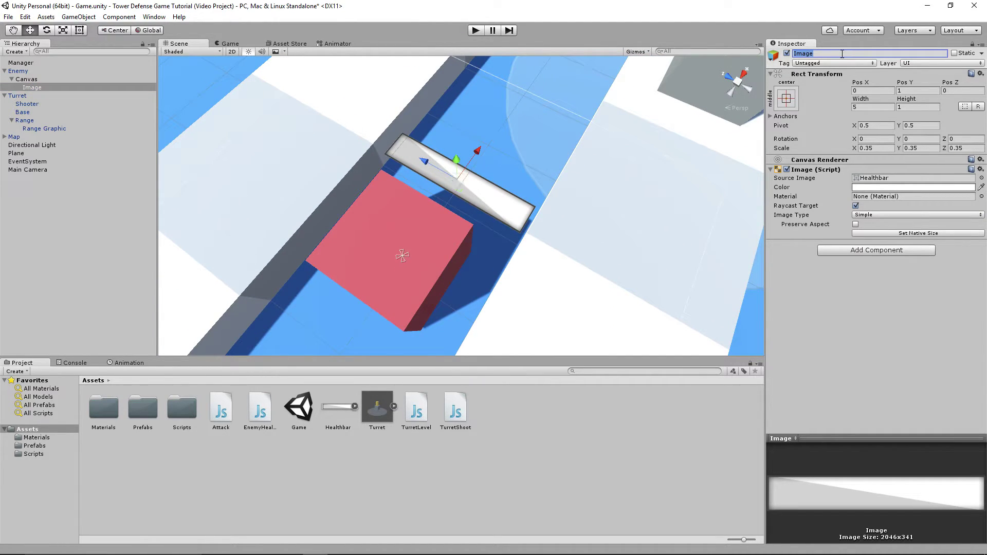
type("HP Background")
key("Return")
Step: Duplicate HP Background, name the copy HP, and save the scene
left_click(63, 88)
key("ctrl+d")
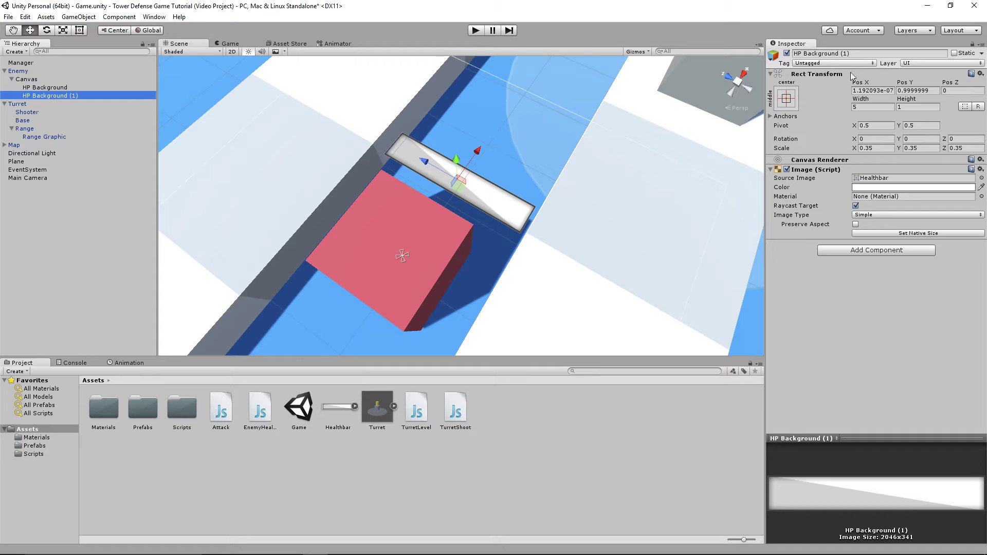
left_click(865, 54)
type("HP")
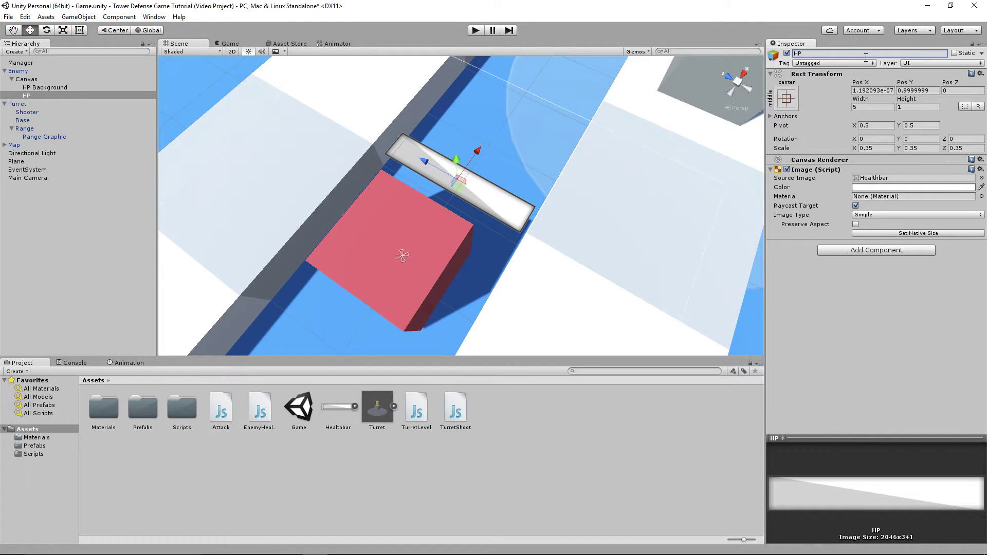
key("ctrl+s")
Step: Set the HP Background image's color to a dark gray preset
left_click(50, 88)
left_click(872, 188)
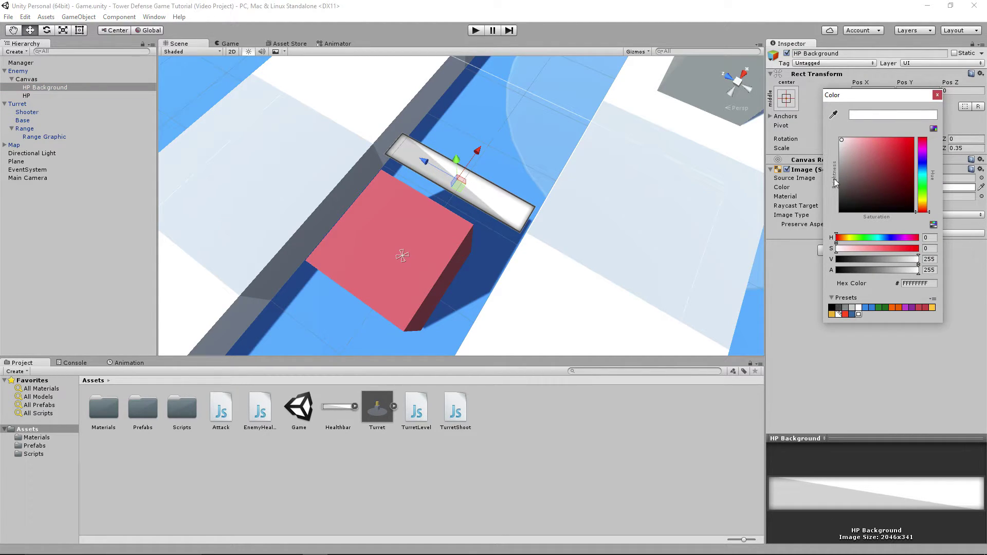
left_click(835, 183)
left_click(845, 306)
left_click(937, 95)
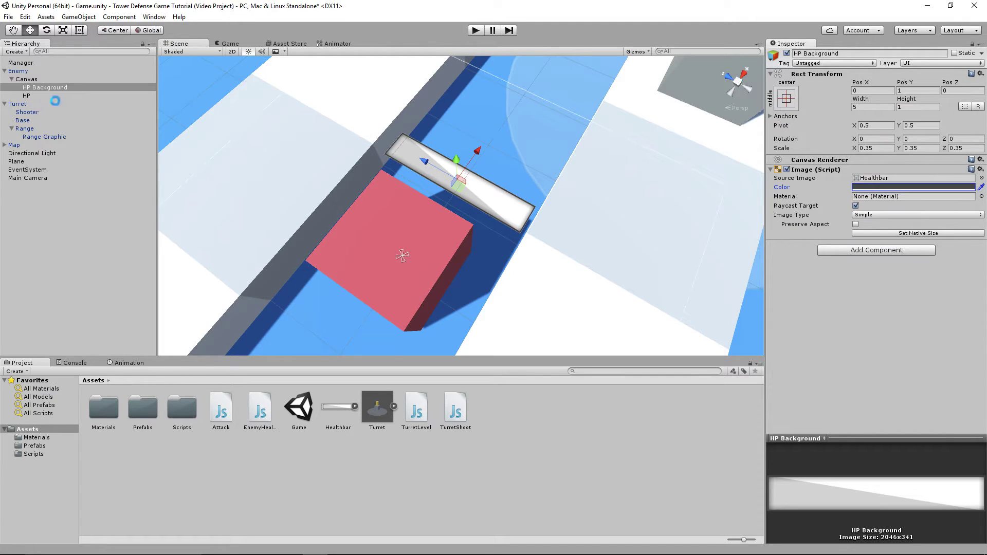
Step: Set the HP image's color to a red preset with reduced saturation
left_click(49, 97)
left_click(873, 188)
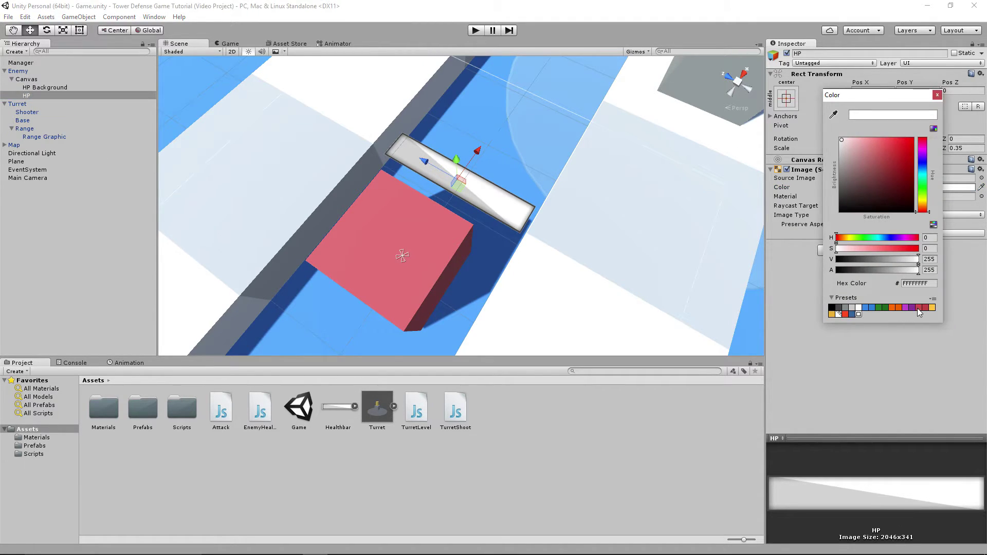
left_click(920, 308)
left_click_drag(895, 254, 878, 252)
left_click(937, 94)
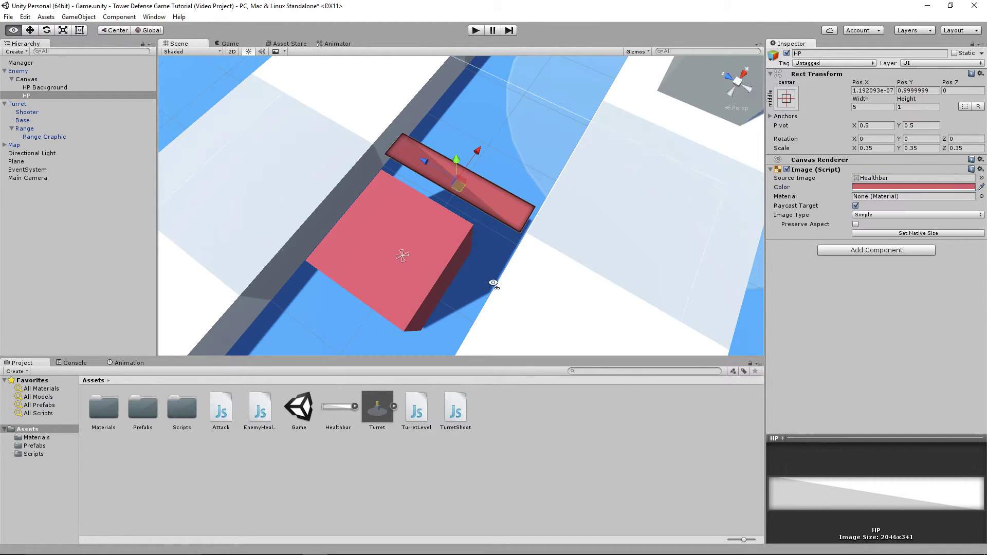
mouse_move(473, 231)
left_mouse_down("alt")
mouse_move(485, 236)
mouse_move(472, 241)
left_mouse_up("alt")
Step: Set the HP image's Image Type to Filled and its Fill Method to Horizontal
left_click(58, 96)
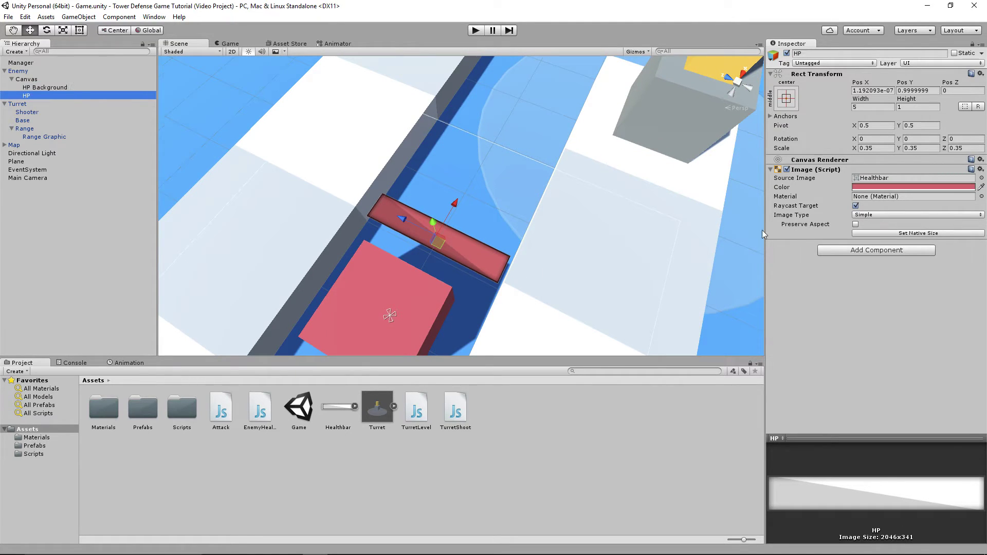
left_click(874, 215)
left_click(886, 257)
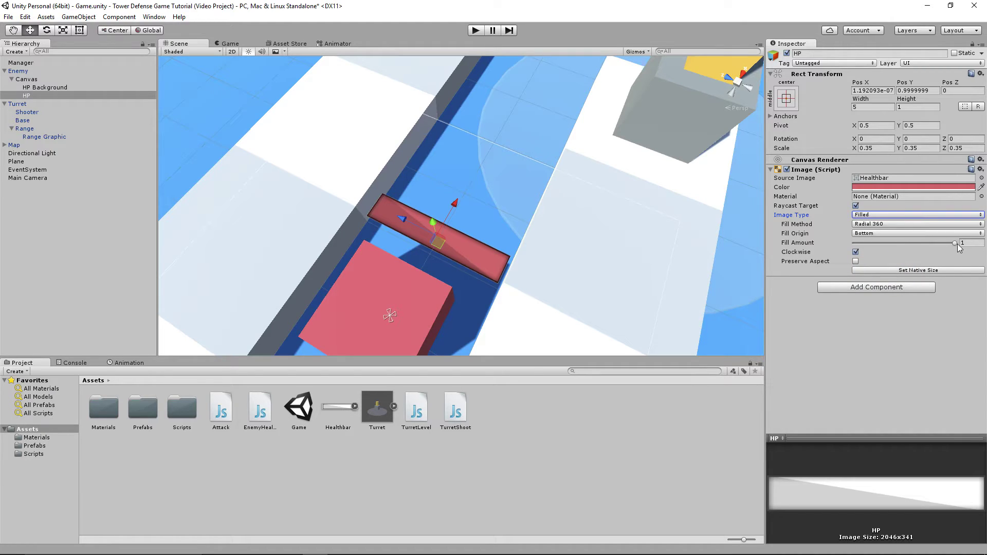
mouse_move(954, 243)
left_mouse_down()
mouse_move(855, 243)
mouse_move(984, 257)
left_mouse_up()
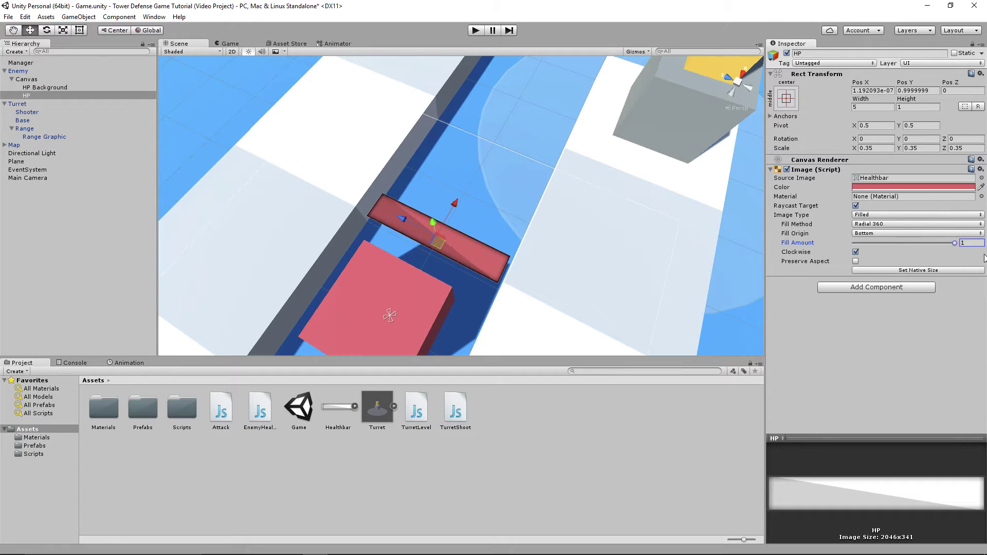
left_click(867, 226)
left_click(874, 234)
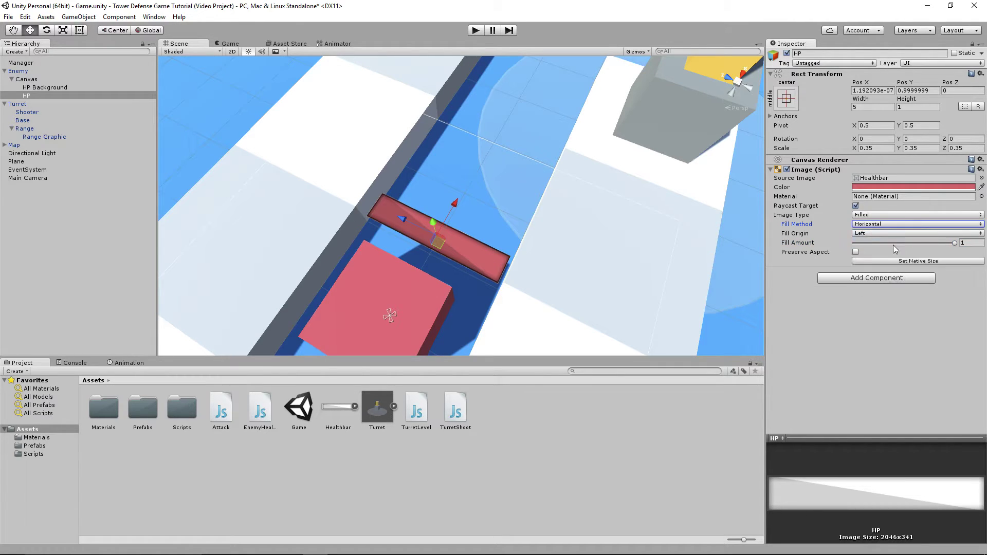
Step: Try lower Fill Amount values on the HP image and return it to 1
left_click(954, 244)
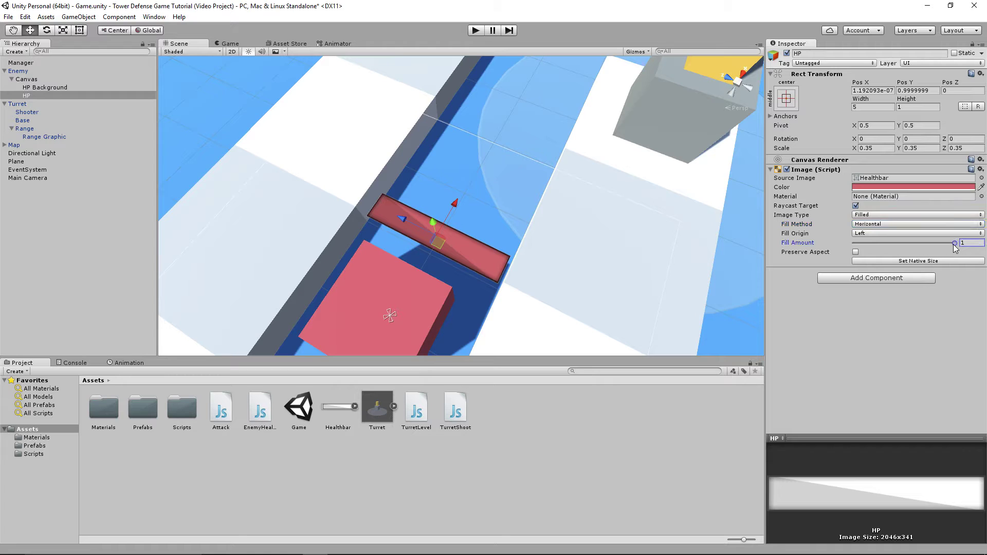
mouse_move(954, 246)
left_mouse_down()
mouse_move(861, 244)
mouse_move(931, 241)
mouse_move(899, 239)
mouse_move(933, 244)
mouse_move(854, 249)
mouse_move(969, 242)
left_mouse_up()
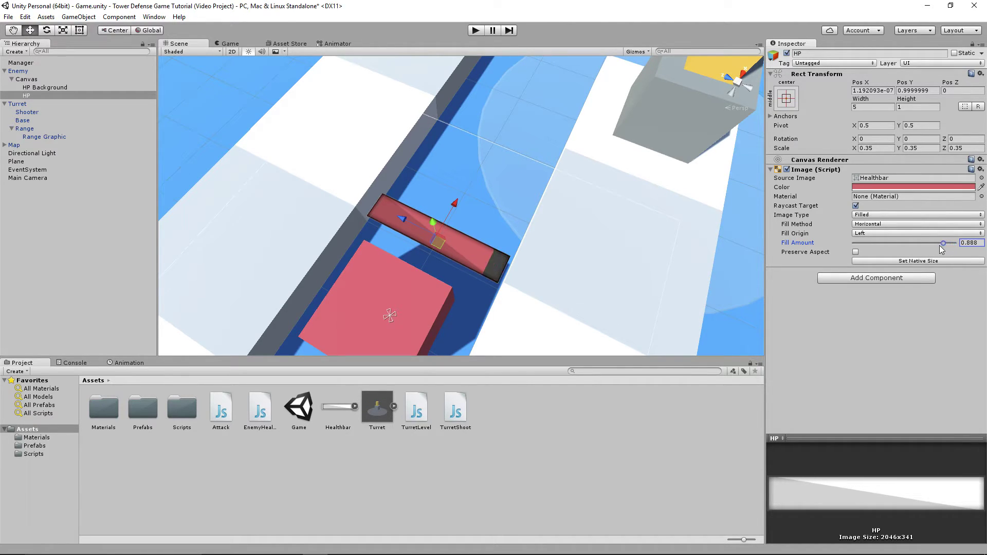
mouse_move(940, 249)
left_mouse_down()
mouse_move(925, 250)
mouse_move(959, 249)
mouse_move(852, 249)
mouse_move(957, 248)
left_mouse_up()
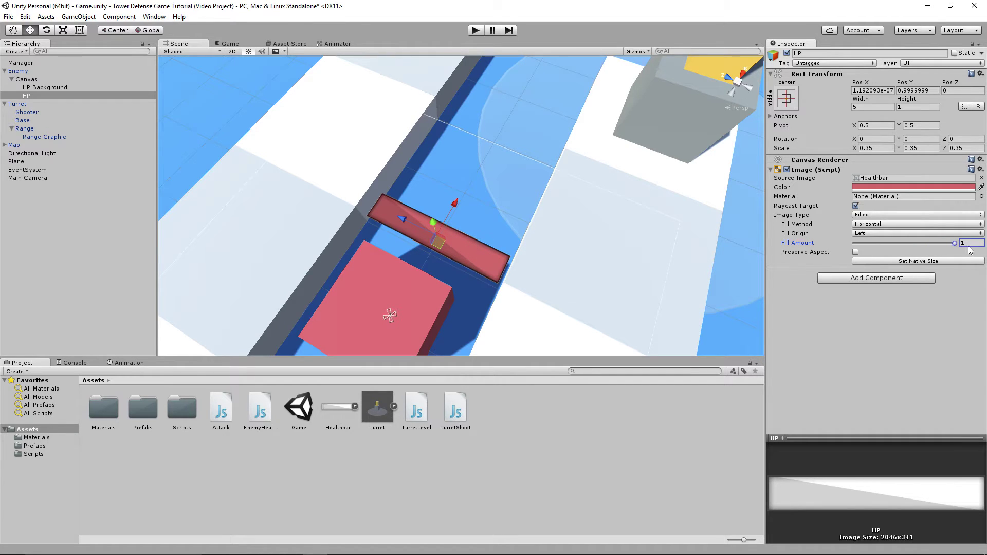
Step: Open the Enemy's EnemyHealth script, declare "var HPBar : Image;" below the maxHp variable, and save it
left_click(55, 95)
left_click(42, 72)
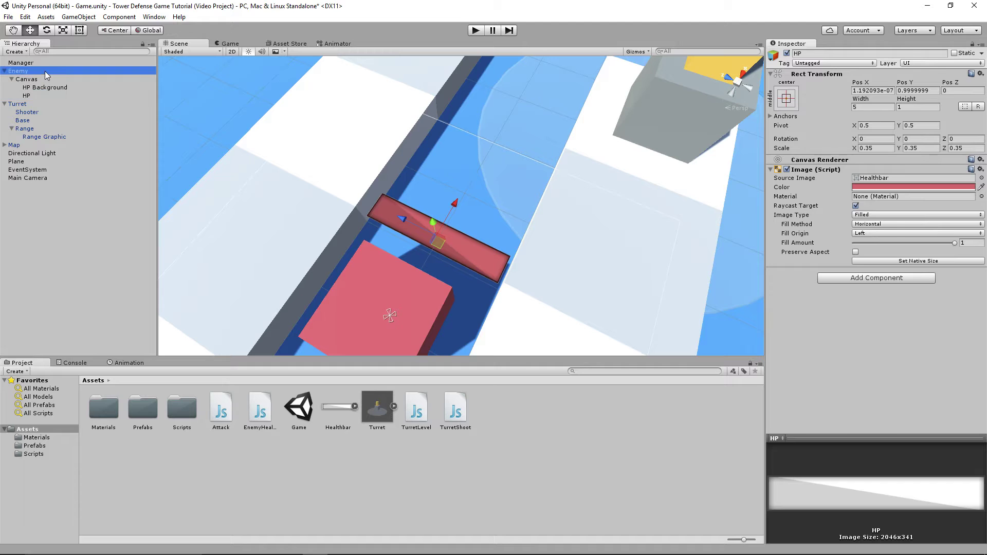
double_click(873, 465)
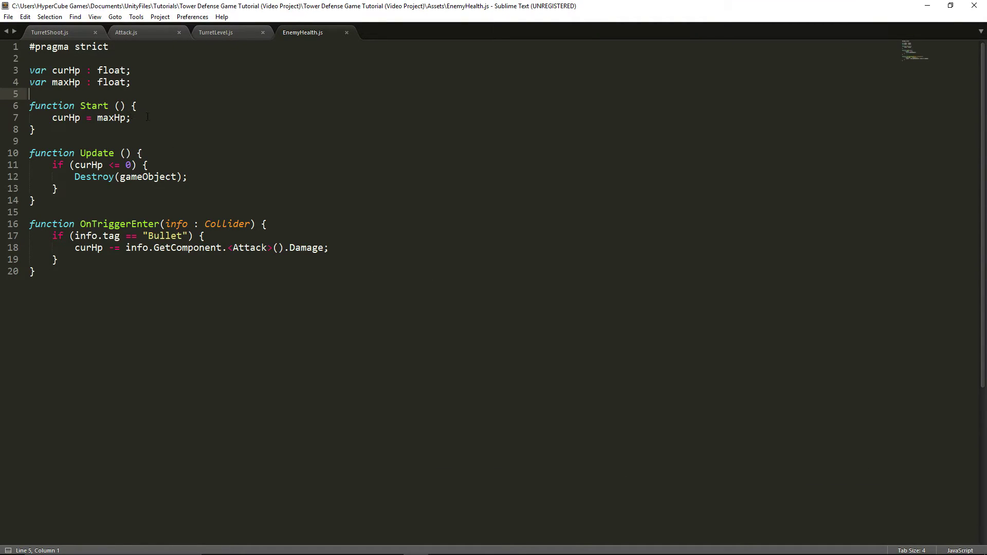
key("Return")
key("Return")
key("Up")
type("v")
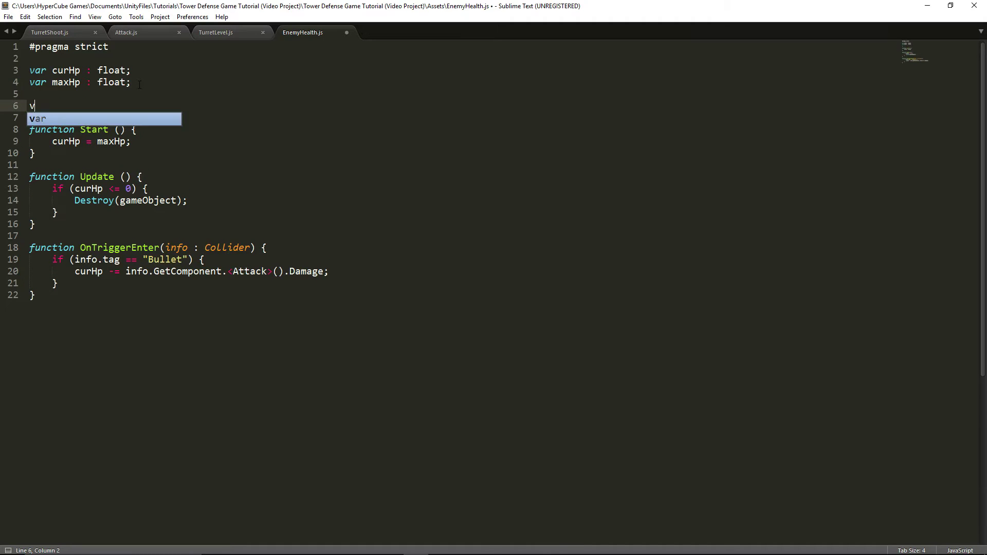
type("ar HPBar : Image;")
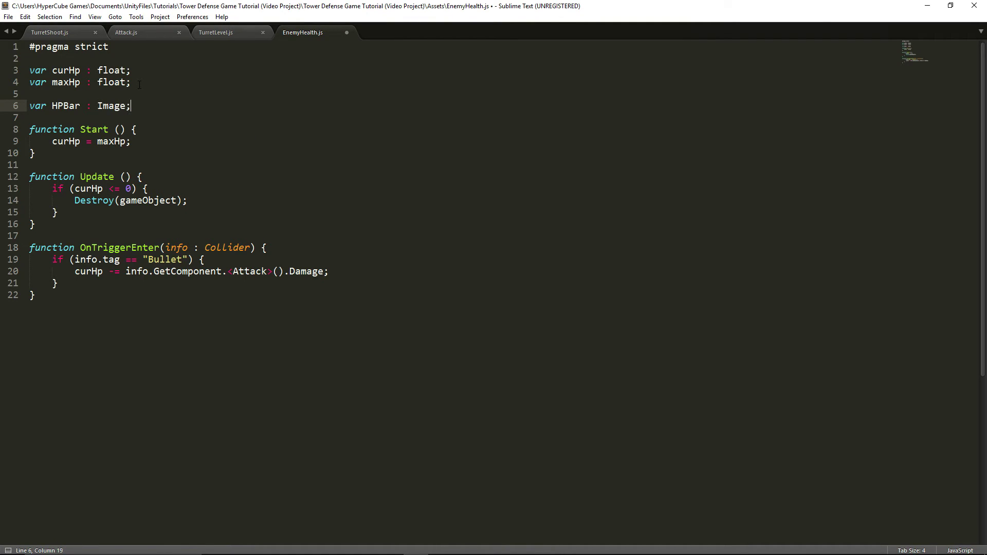
key("ctrl+s")
Step: Add "import UnityEngine.UI;" beneath the #pragma strict line and save the script
left_click(159, 49)
key("Return")
key("Return")
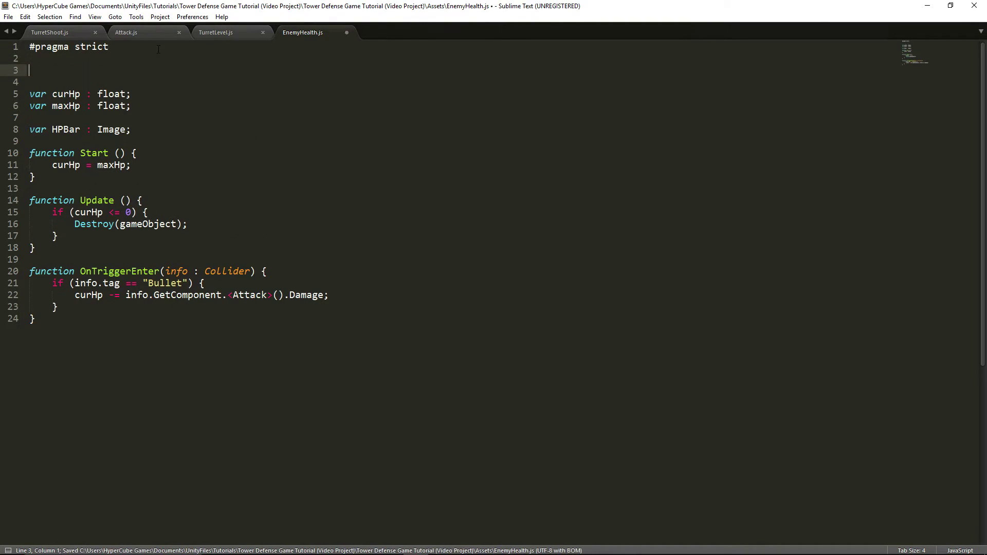
type("import UnityEngine.UI;")
key("ctrl+s")
left_click(109, 129)
double_click(108, 129)
left_click(166, 133)
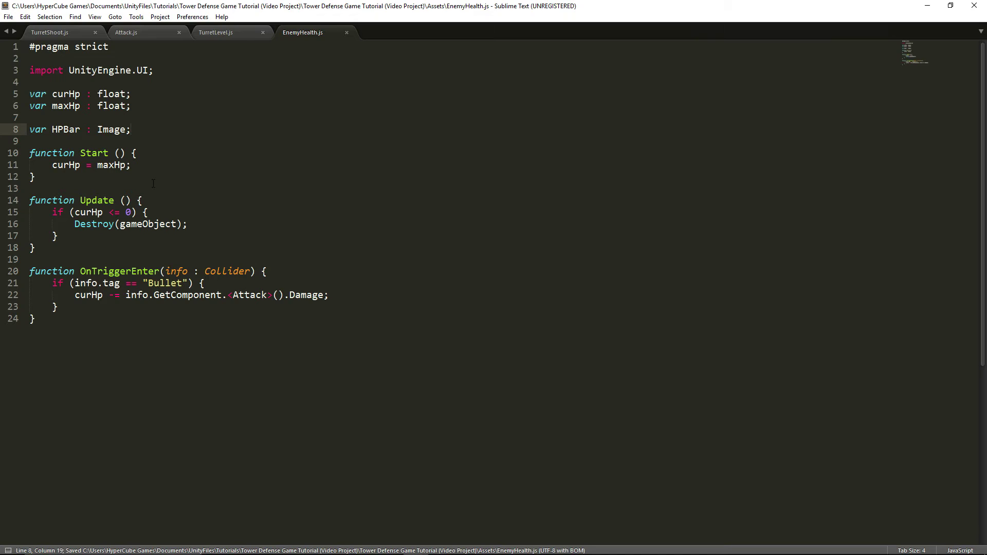
Step: Add "HpBar.fillAmount = curHp/maxHp;" at the end of the Update function, save, and switch back to Unity
left_click(97, 232)
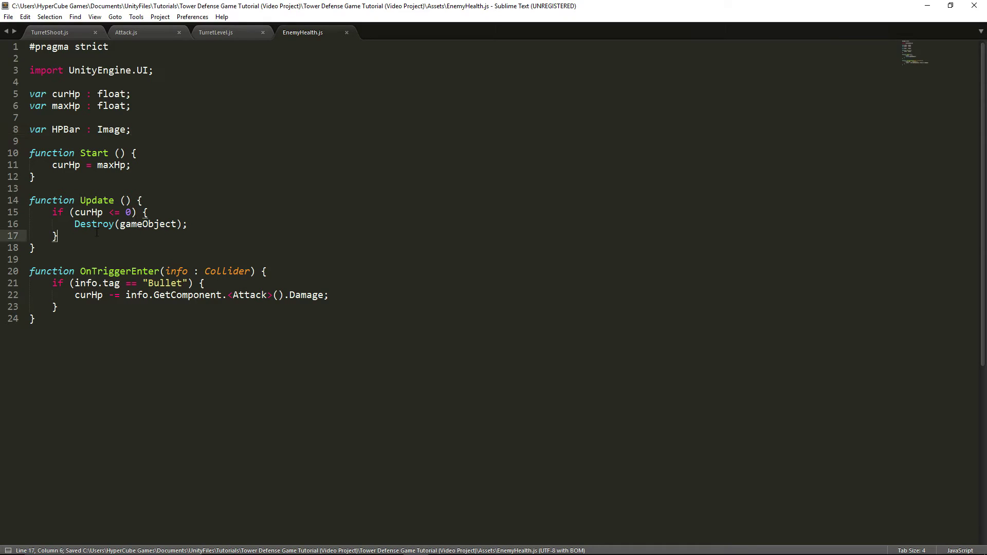
key("Return")
key("Return")
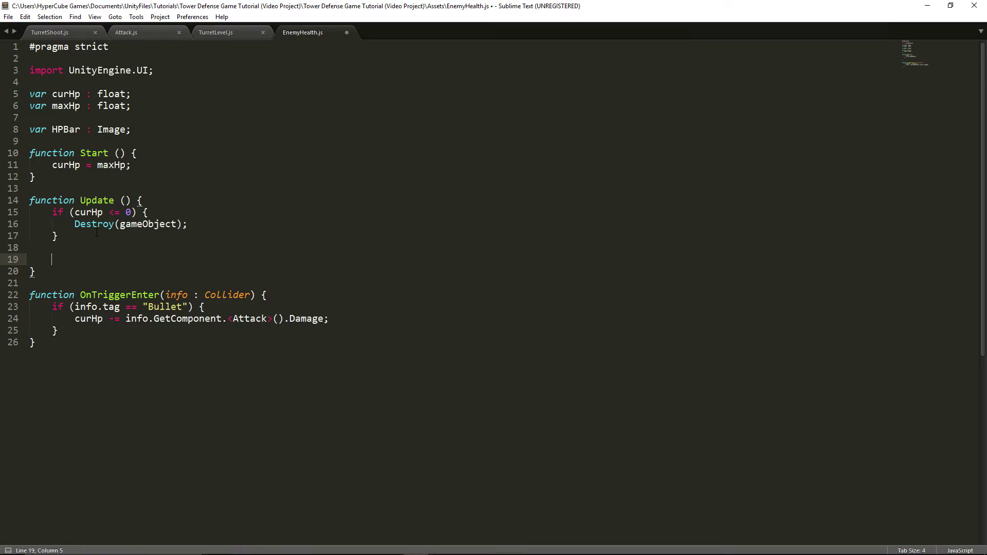
type("HpBar.fillAmount = curHp/")
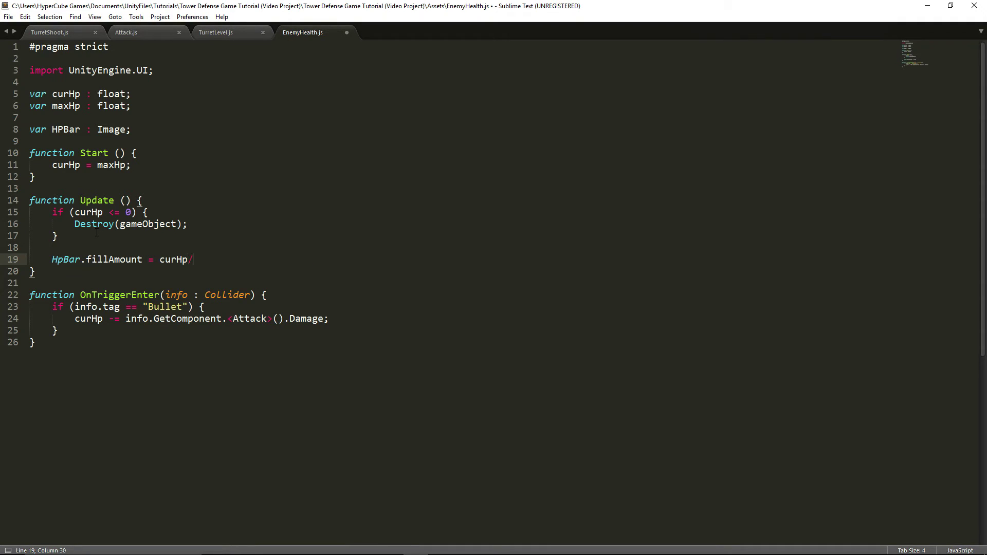
type("maxHp;")
key("ctrl+s")
left_click(130, 250, "shift")
left_click(104, 230)
key("ctrl+s")
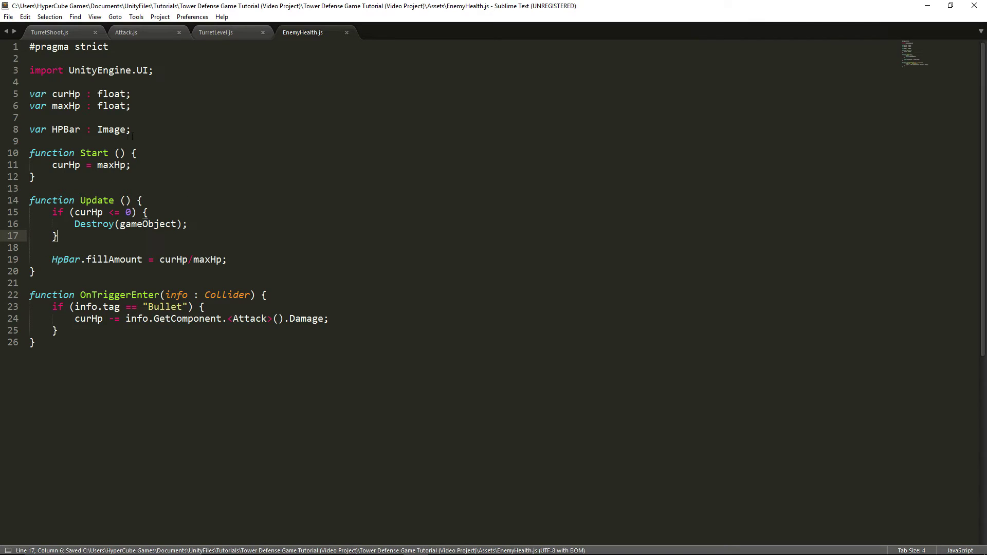
left_click_drag(135, 134, 30, 130)
left_click(102, 122)
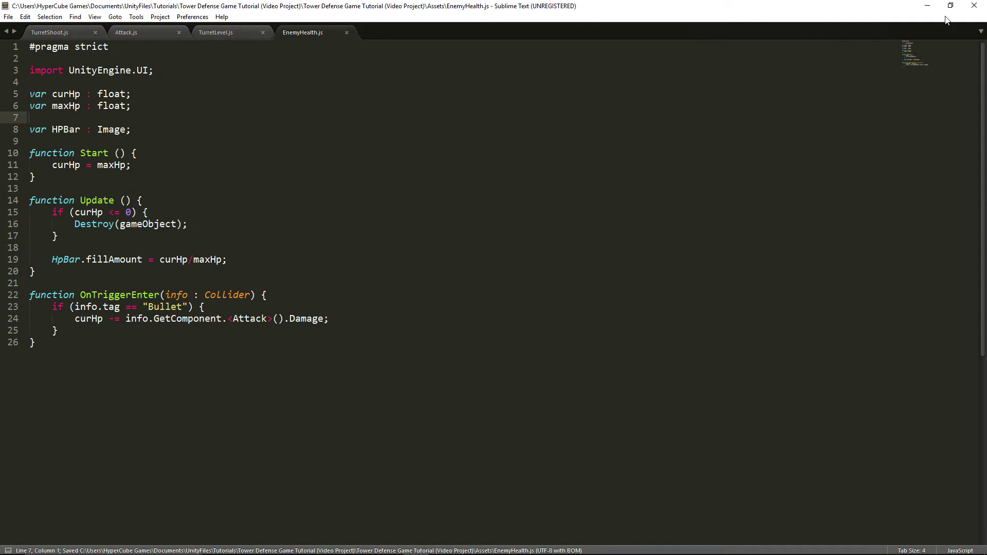
left_click(932, 5)
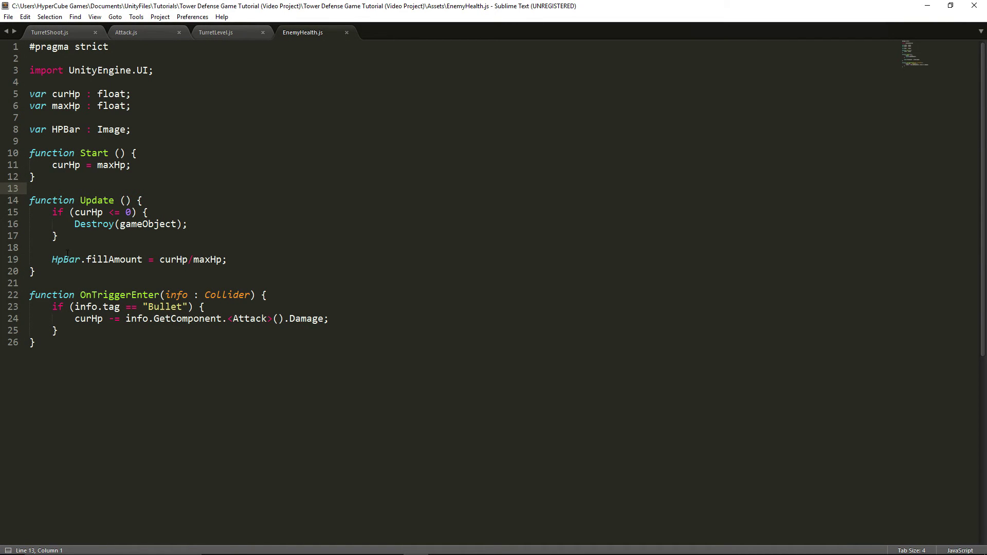
Step: Correct HpBar to HPBar in the fillAmount line, save the script, and switch back to Unity
left_click(67, 257)
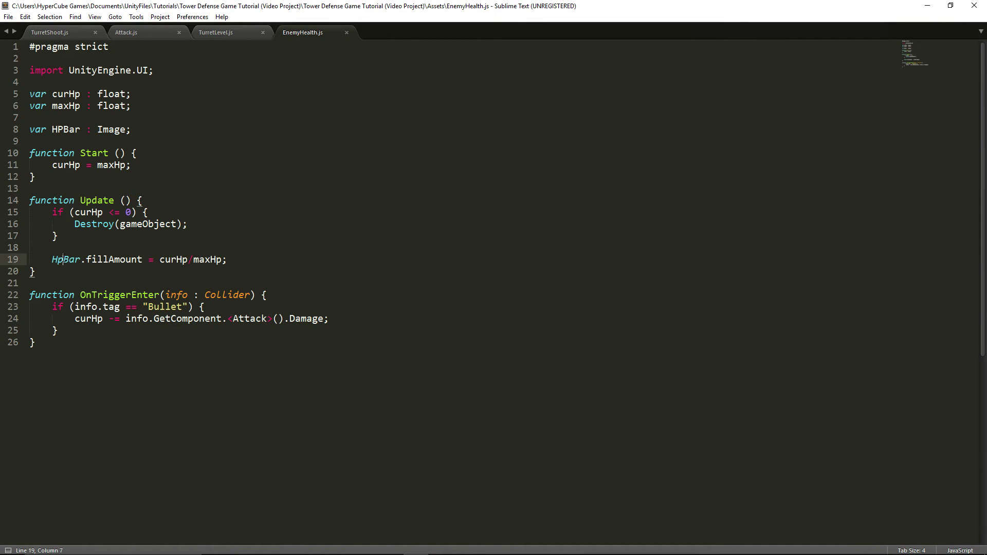
key("BackSpace")
type("P")
left_click(280, 179)
key("ctrl+s")
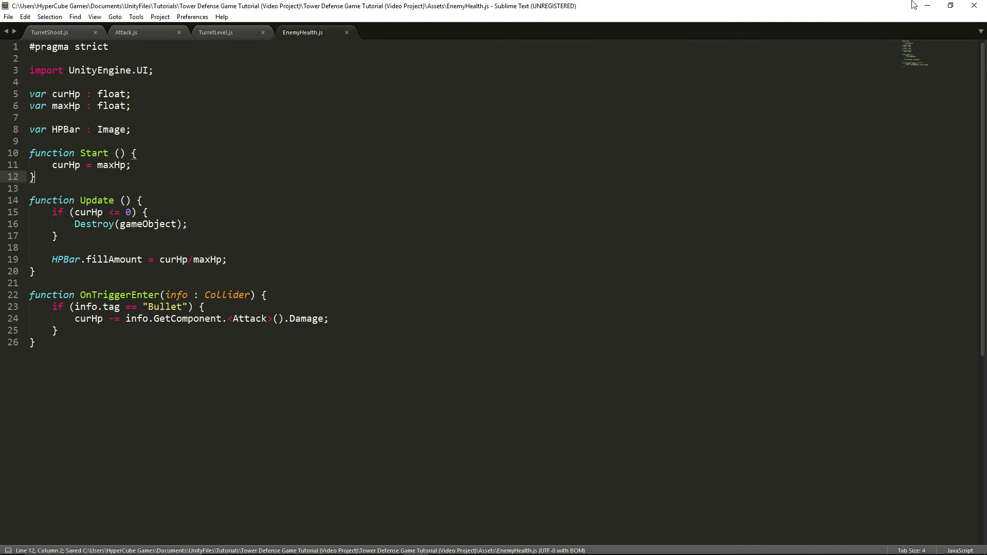
left_click(927, 6)
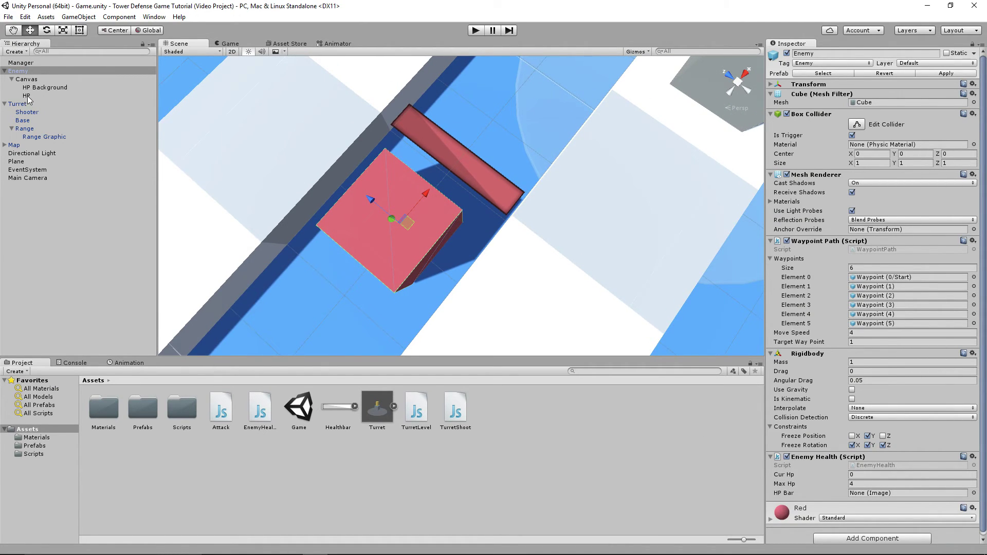
Step: Assign the HP image to the Enemy Health script's HP Bar field and apply the changes to the Enemy prefab
left_click_drag(28, 97, 869, 494)
scroll(498, 172, "down", 5)
left_click(934, 75)
Step: Delete the Enemy instance from the scene and save the scene
key("Delete")
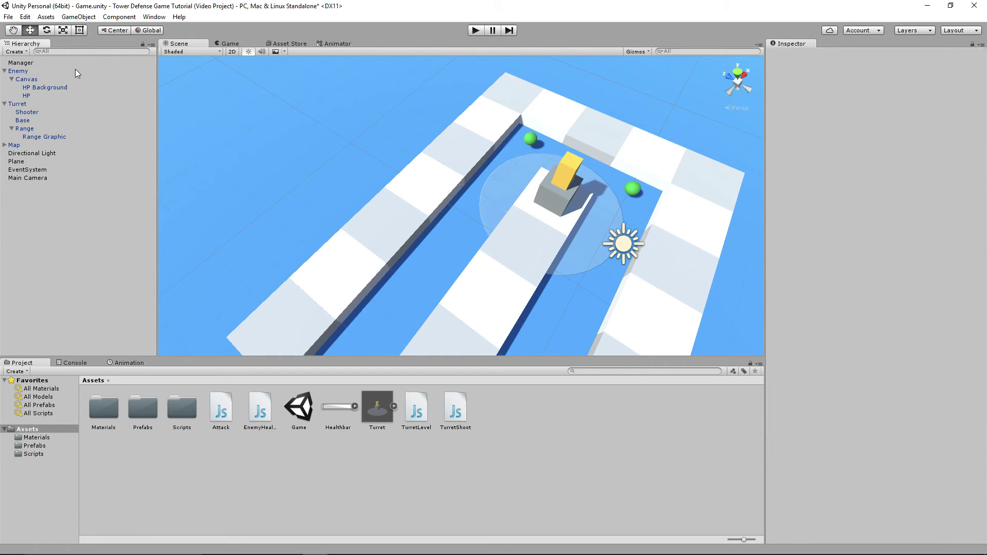
key("ctrl+s")
Step: Play-test the game, pause it to examine the enemies' health bars in the Scene and Game views, and restart the test
left_click(475, 31)
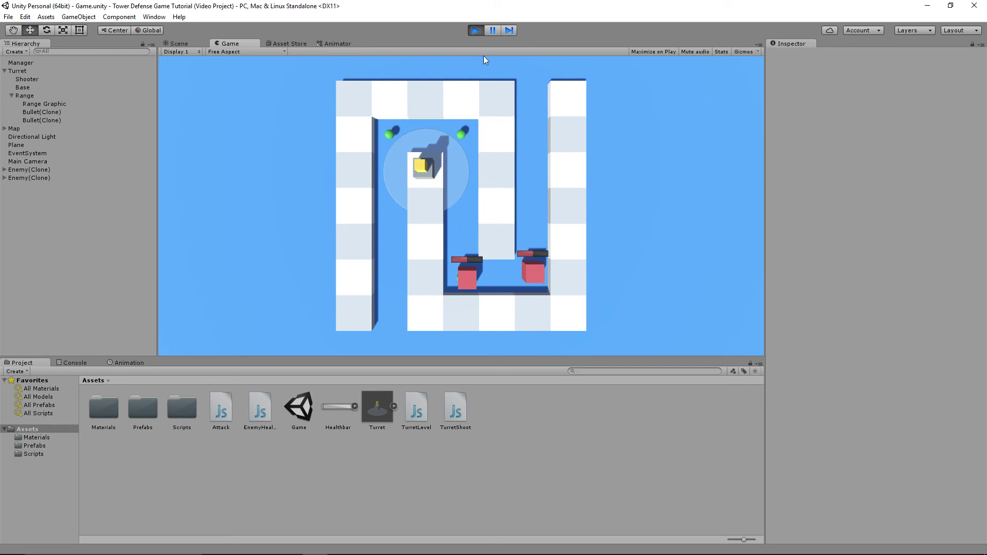
left_click(492, 29)
key("ctrl+1")
left_click_drag(534, 117, 603, 208, "alt")
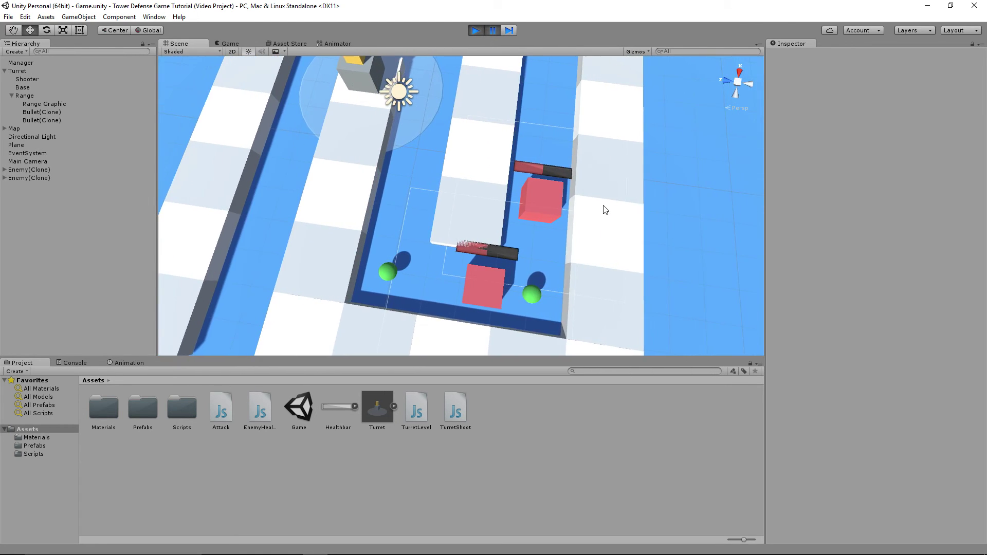
left_click(228, 46)
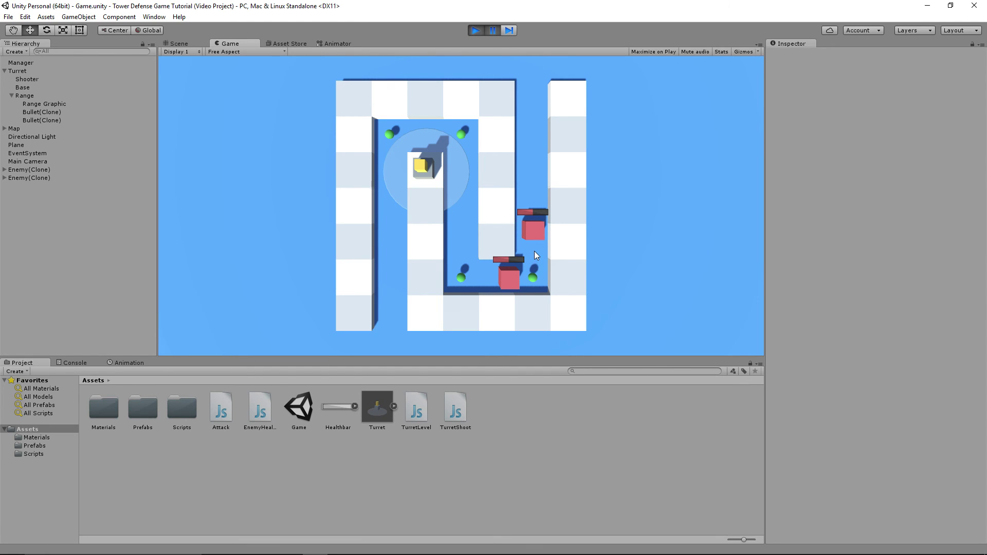
left_click(481, 30)
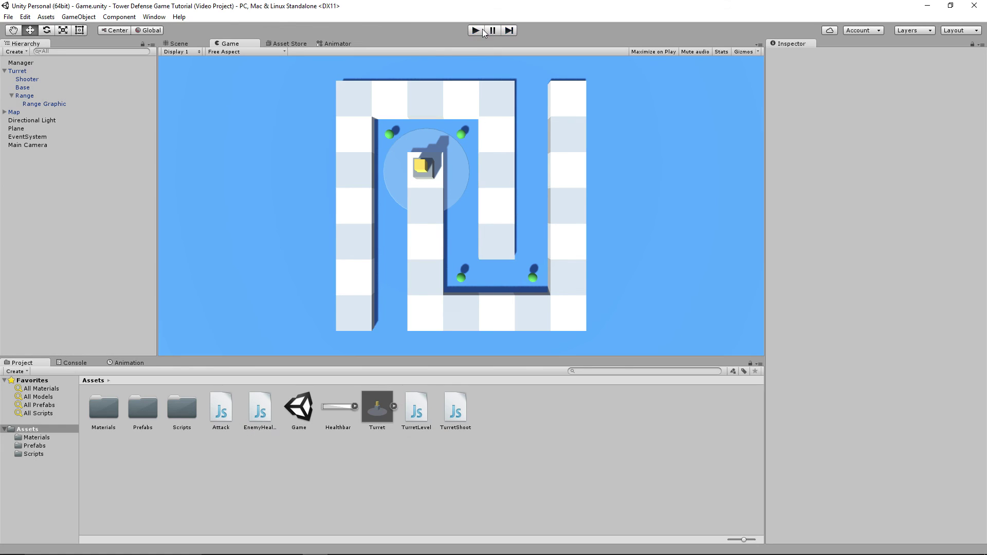
left_click(483, 29)
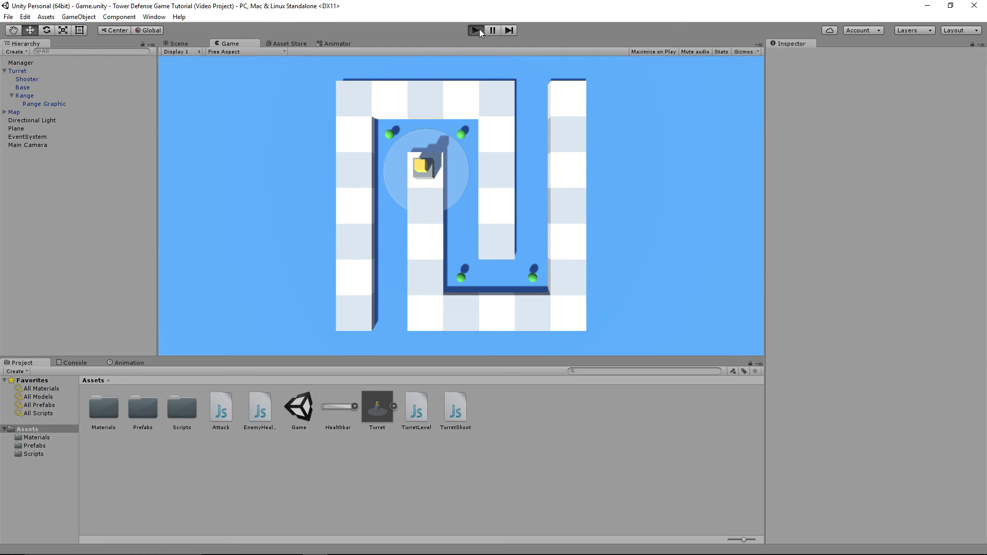